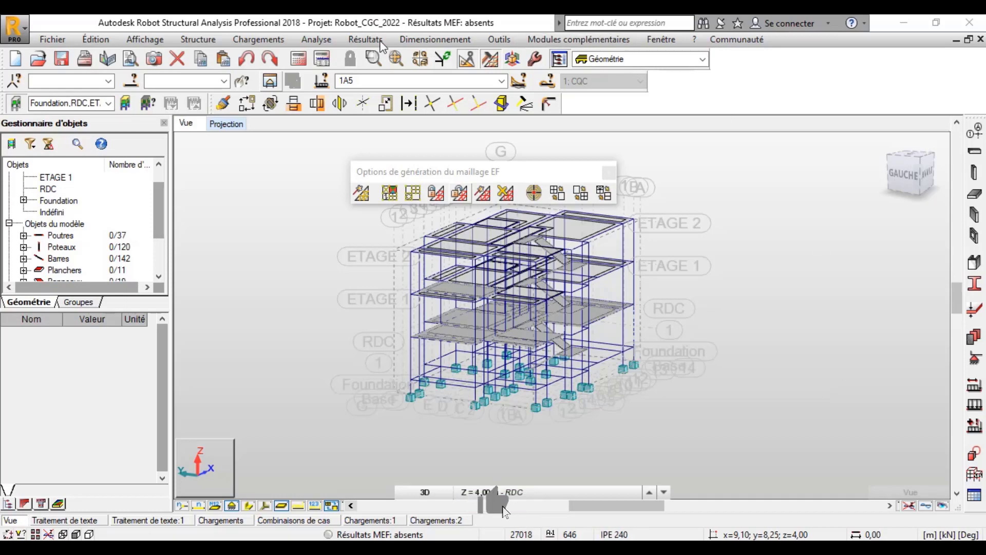
Open the calculation options showing the analysis types of the load cases.
{"action": "left_click", "coordinate": [310, 43]}
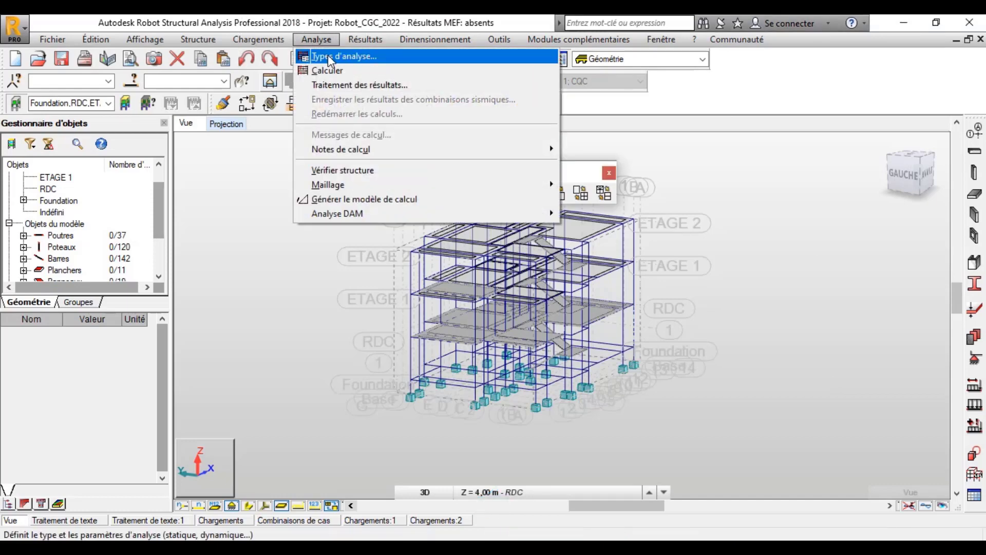
{"action": "left_click", "coordinate": [329, 58]}
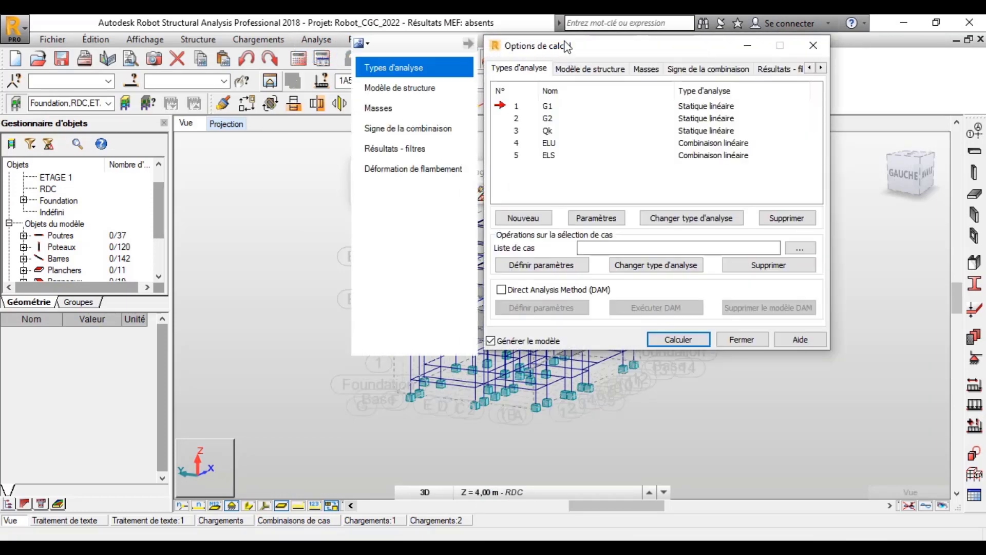
{"action": "left_click_drag", "start_coordinate": [567, 48], "coordinate": [508, 95]}
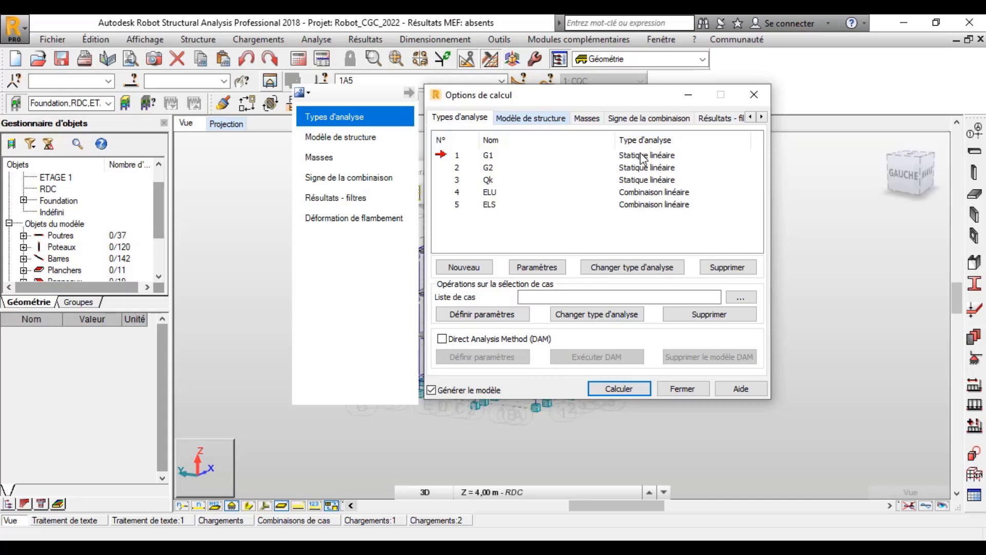
Change load case G1's analysis type to modal analysis taking static forces into account.
{"action": "left_click", "coordinate": [622, 271]}
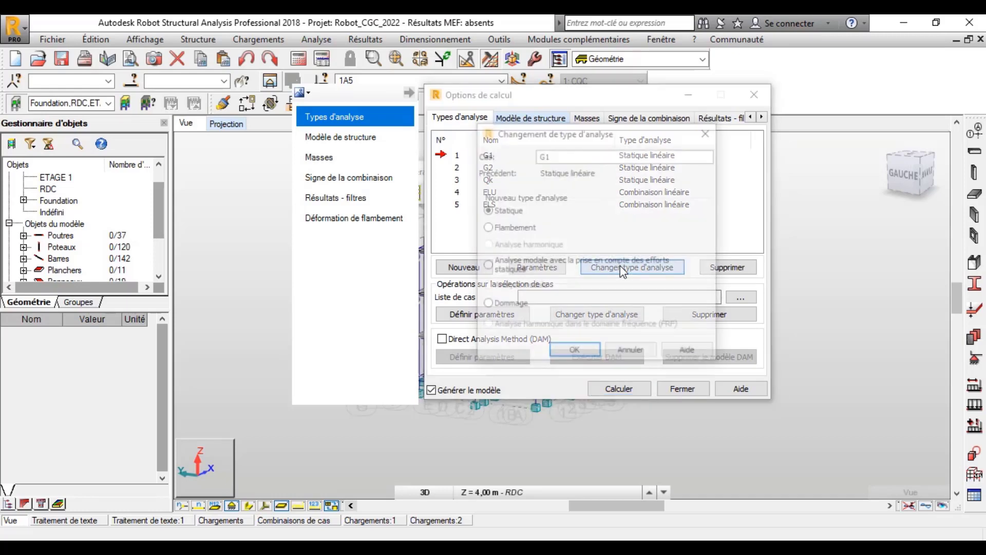
{"action": "left_click_drag", "start_coordinate": [554, 132], "coordinate": [546, 47]}
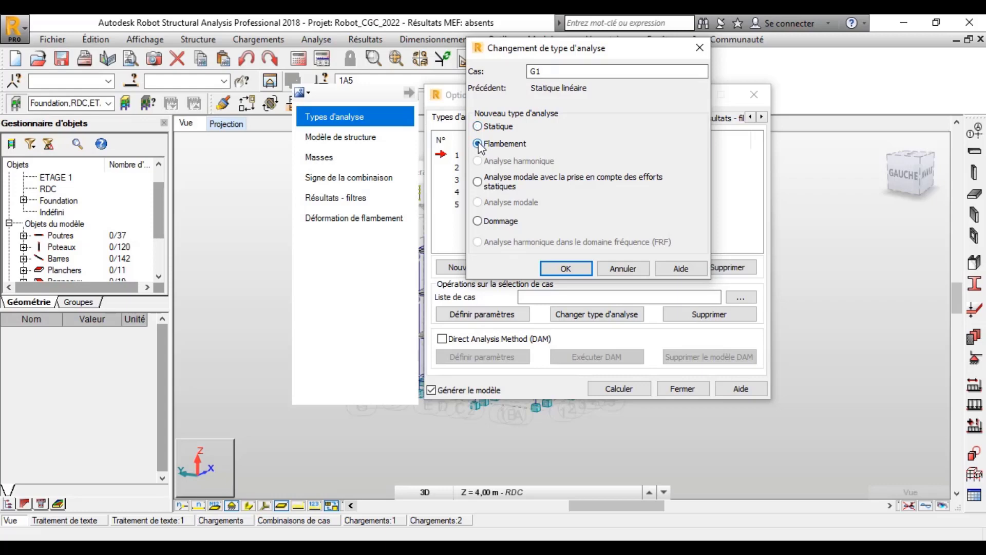
{"action": "left_click", "coordinate": [477, 221]}
{"action": "left_click", "coordinate": [480, 183]}
{"action": "left_click", "coordinate": [544, 266]}
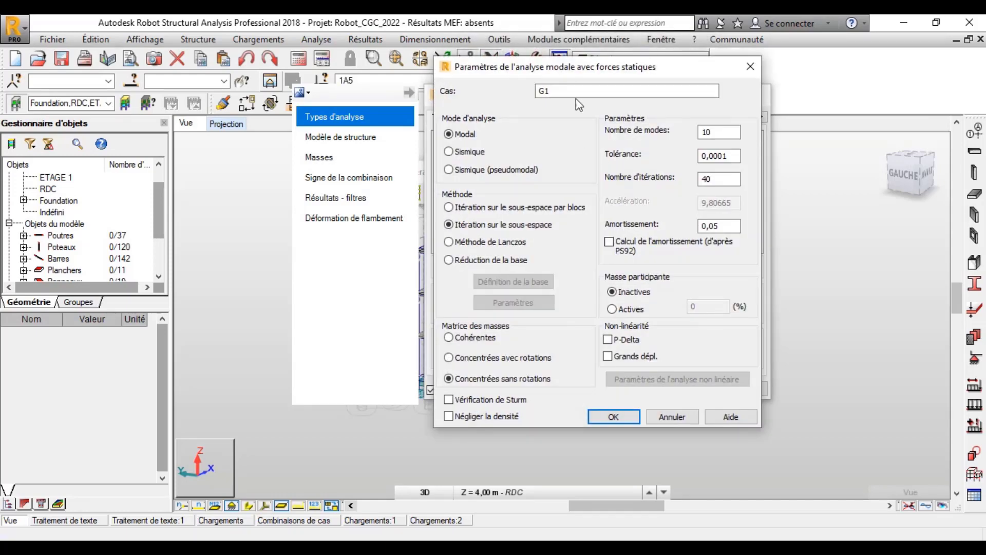
Review G1's modal analysis parameters in Modal mode, trying the PS92 damping calculation option, and leave them as they are.
{"action": "left_click_drag", "start_coordinate": [576, 71], "coordinate": [601, 30]}
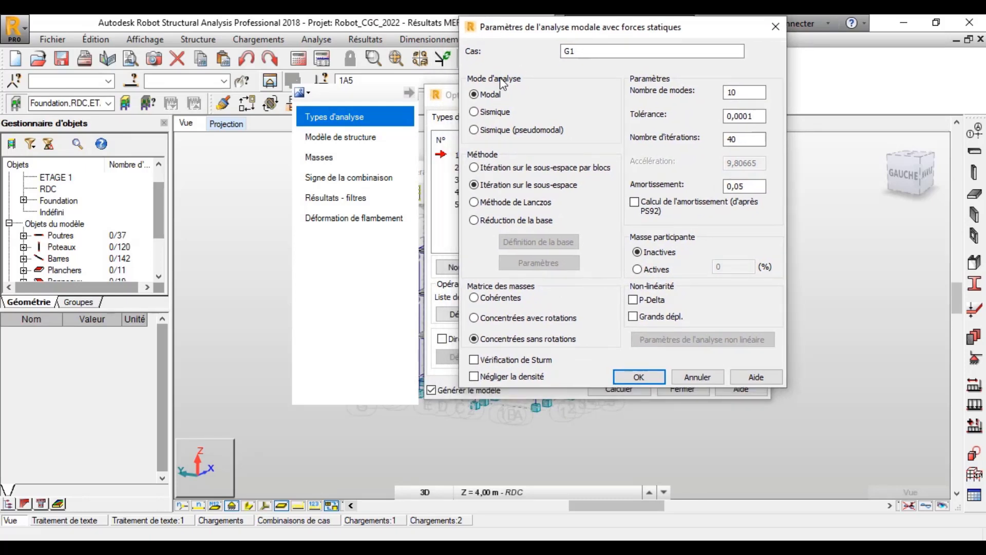
{"action": "left_click", "coordinate": [489, 94]}
{"action": "double_click", "coordinate": [745, 92]}
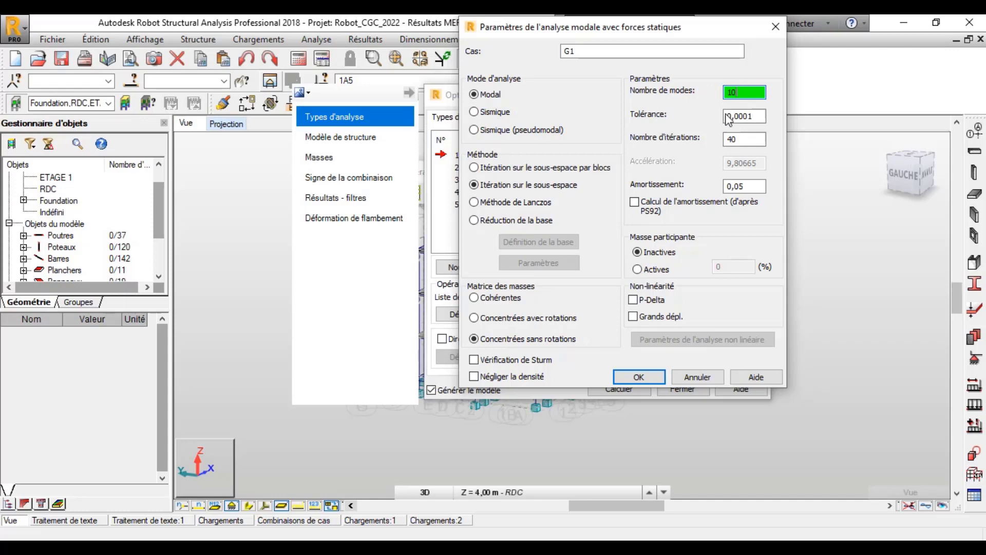
{"action": "left_click", "coordinate": [747, 116]}
{"action": "left_click", "coordinate": [635, 202]}
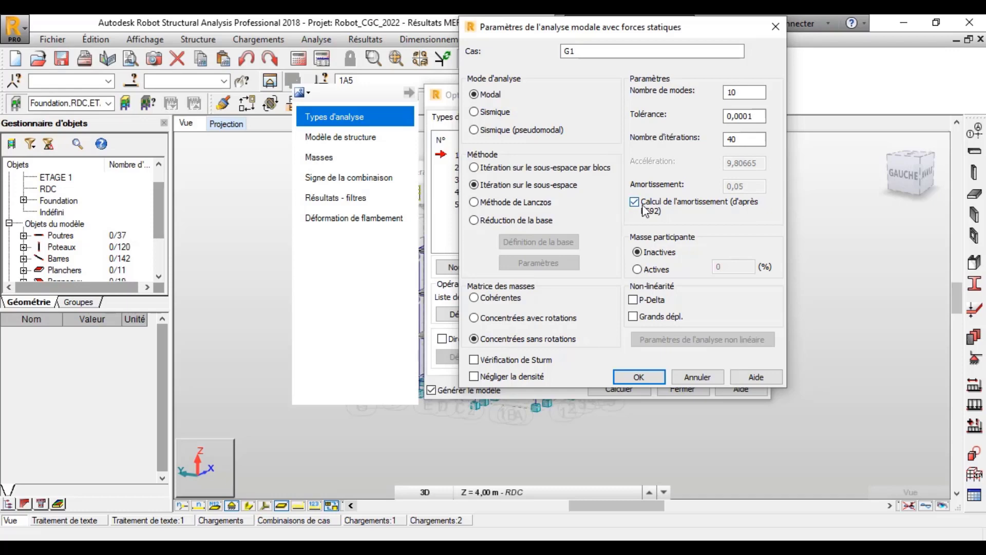
{"action": "left_click", "coordinate": [640, 203]}
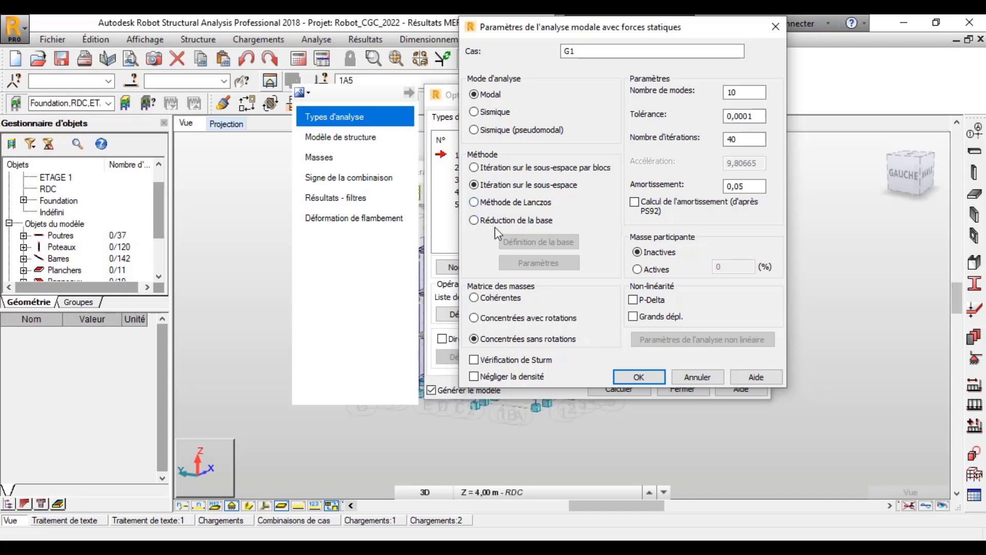
{"action": "left_click", "coordinate": [697, 378]}
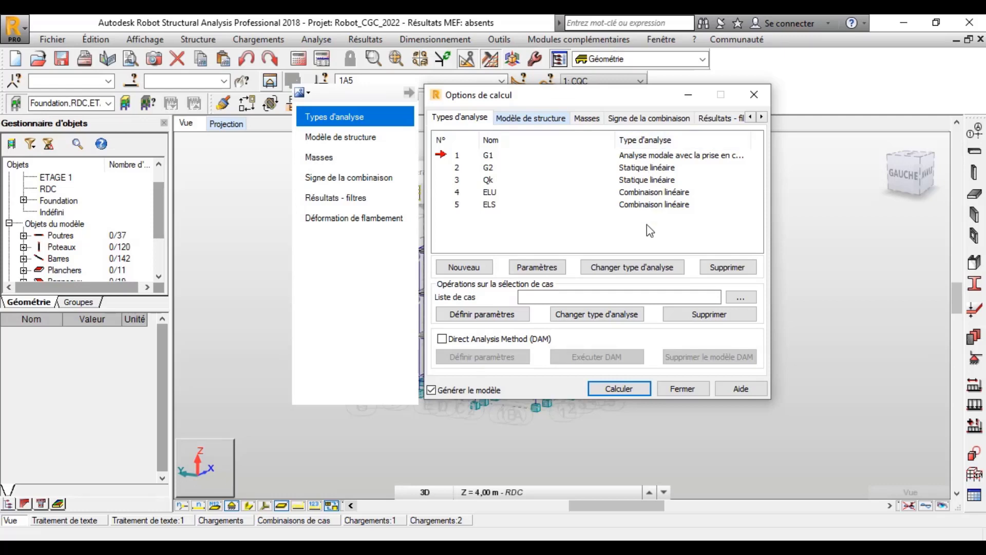
Change load case G1's analysis type back to static, without P-Delta or large displacements.
{"action": "left_click", "coordinate": [626, 265]}
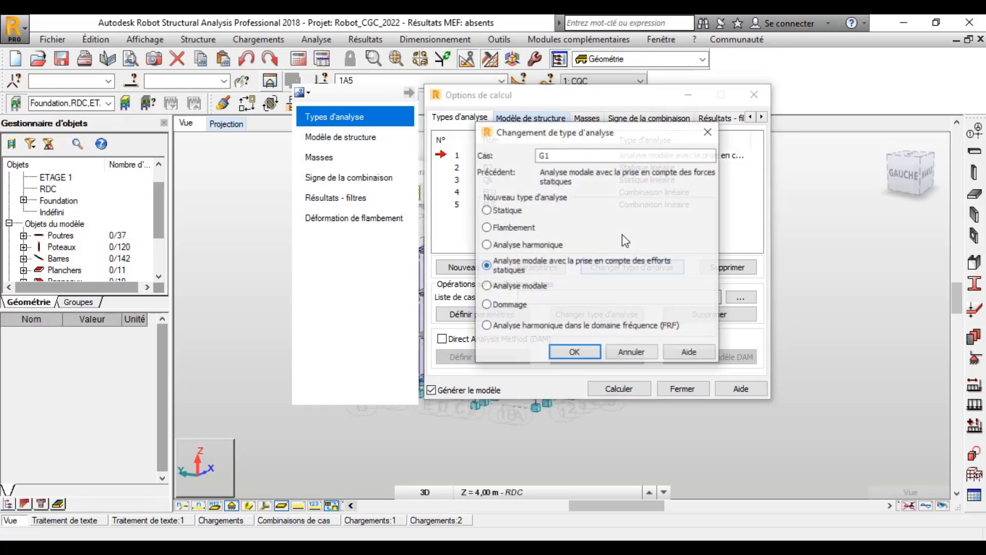
{"action": "left_click", "coordinate": [488, 211]}
{"action": "left_click", "coordinate": [565, 352]}
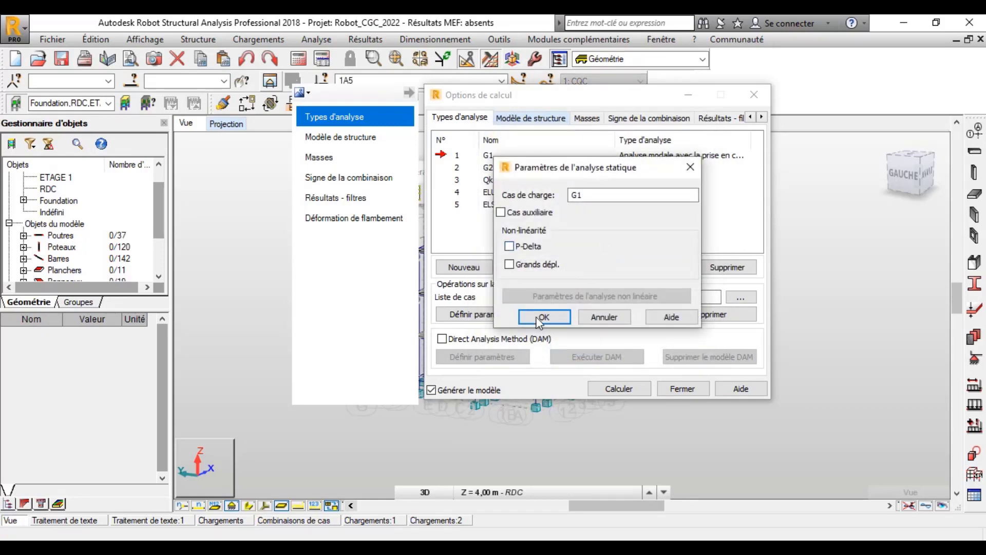
{"action": "left_click", "coordinate": [542, 317]}
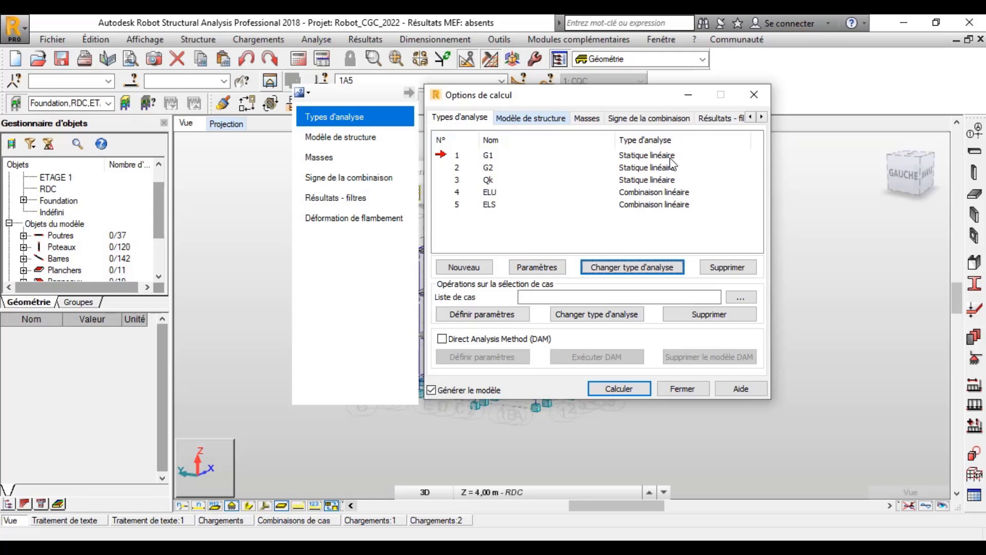
Enable P-Delta nonlinearity in the static analysis parameters of load case G1.
{"action": "left_click", "coordinate": [534, 267]}
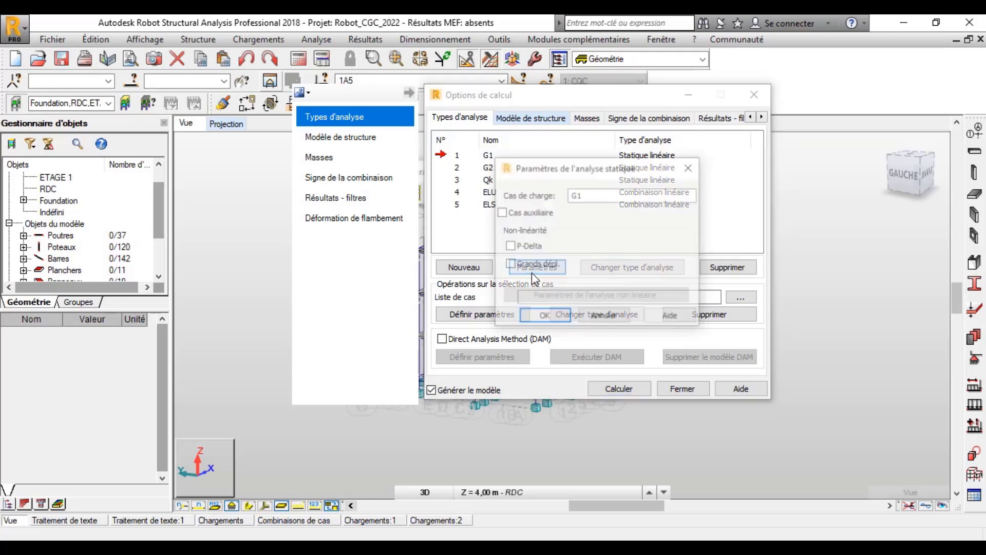
{"action": "left_click_drag", "start_coordinate": [562, 175], "coordinate": [521, 96]}
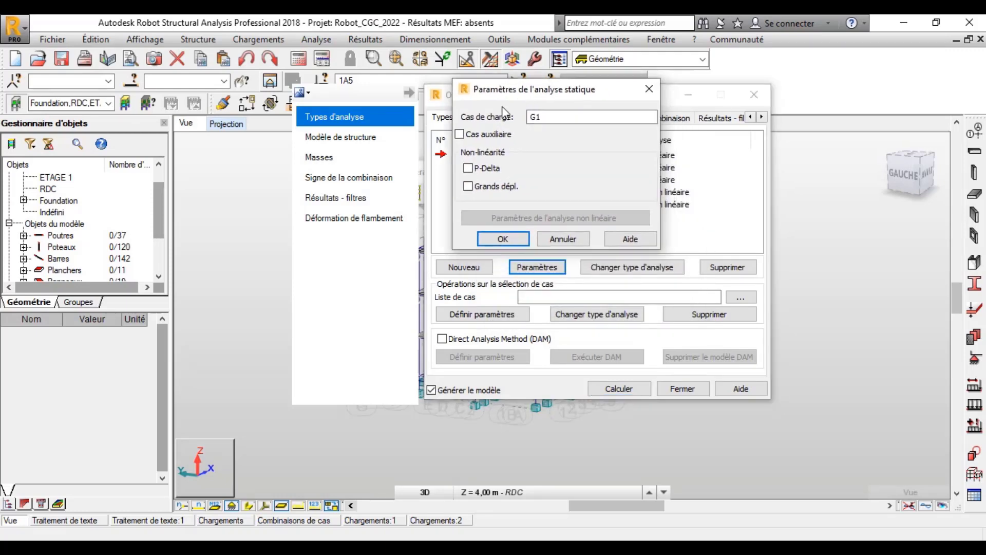
{"action": "left_click", "coordinate": [460, 135]}
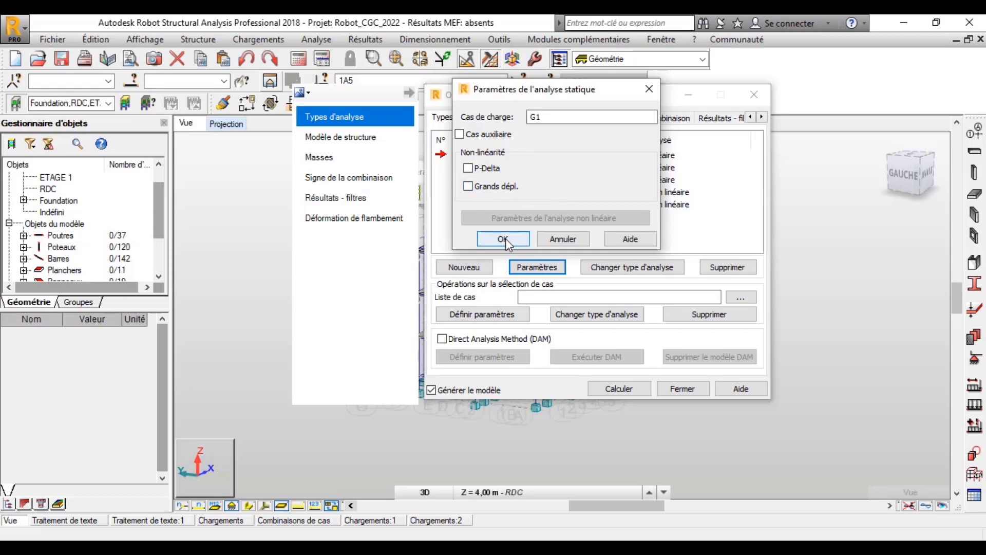
{"action": "left_click", "coordinate": [468, 168]}
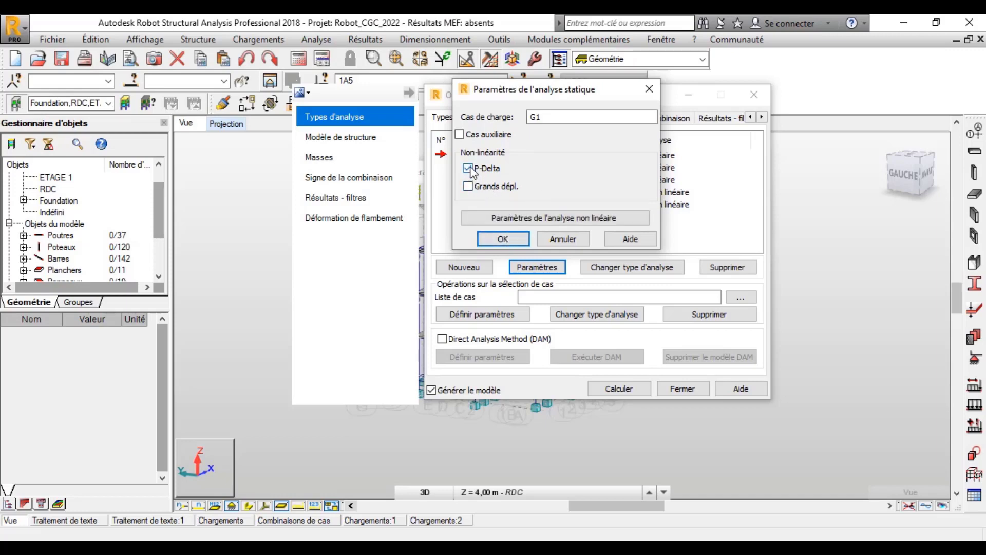
Review G1's nonlinear analysis parameters and additional stop criteria, and turn P-Delta off again.
{"action": "left_click", "coordinate": [532, 219]}
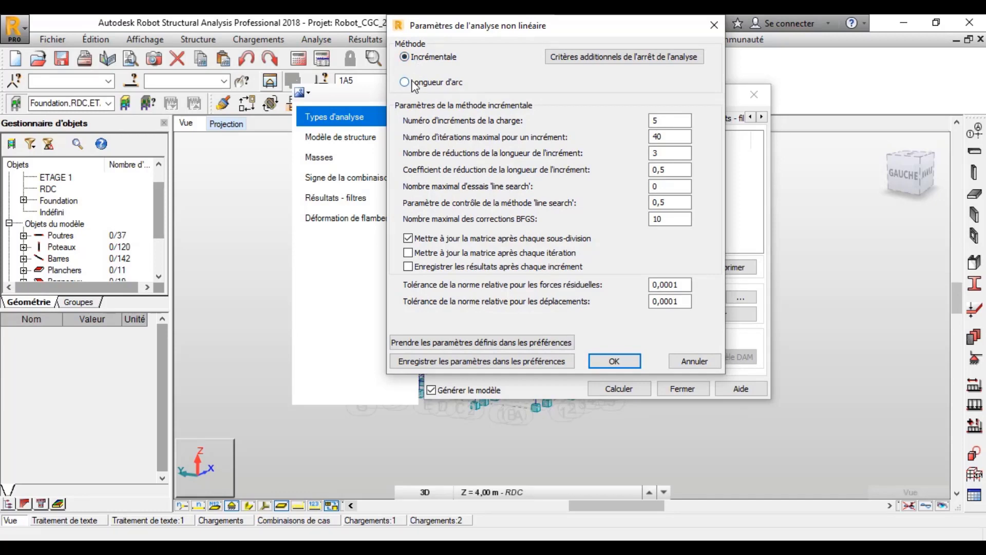
{"action": "left_click", "coordinate": [632, 58]}
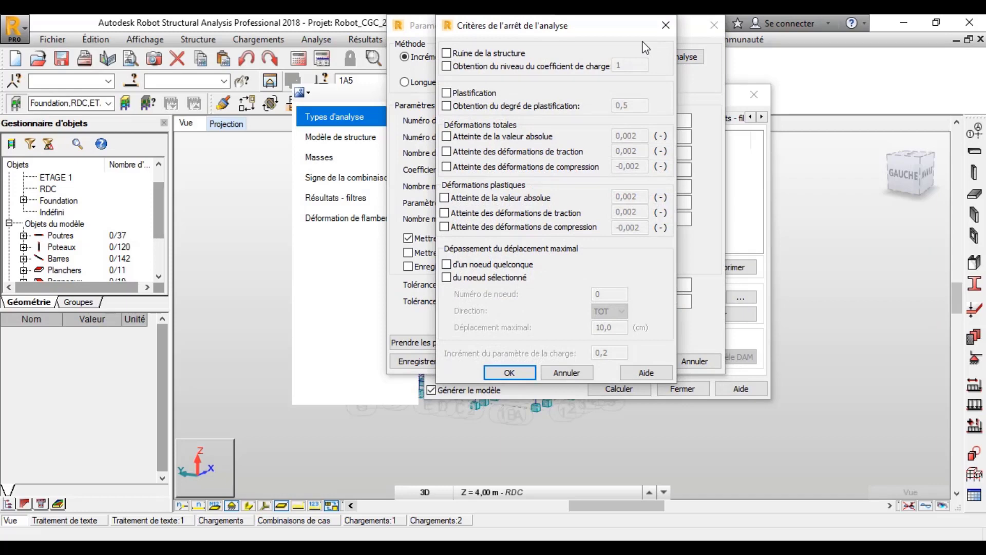
{"action": "left_click", "coordinate": [666, 20]}
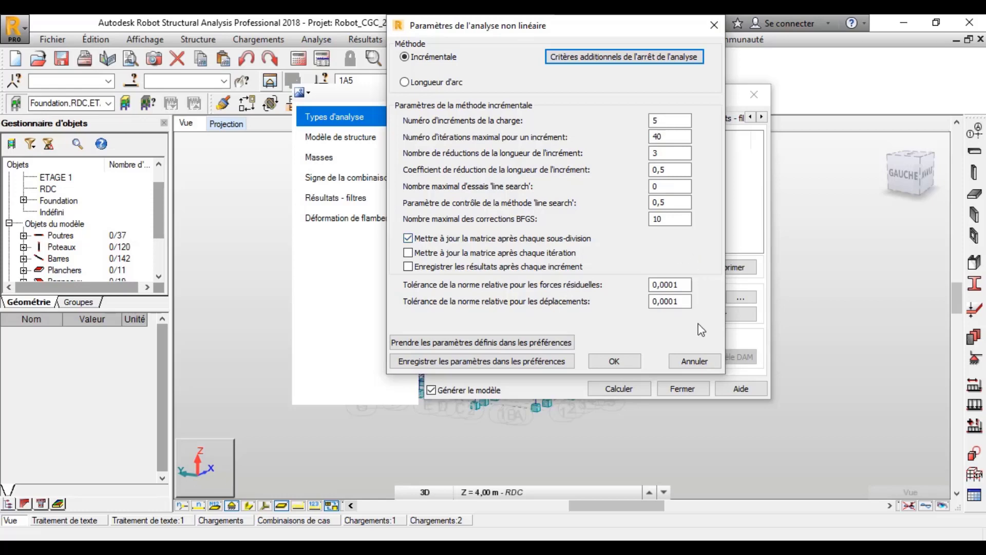
{"action": "left_click", "coordinate": [592, 361]}
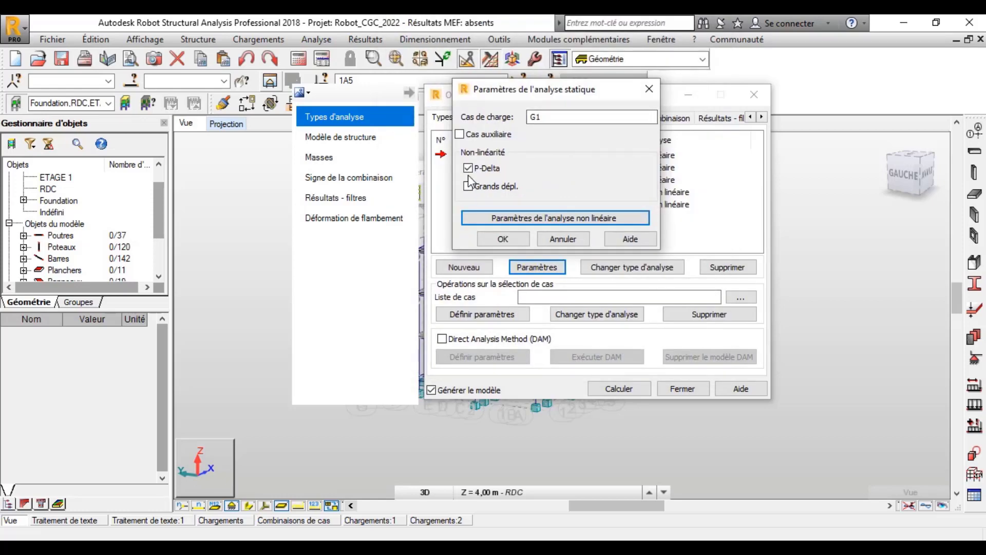
{"action": "left_click", "coordinate": [492, 168]}
{"action": "left_click", "coordinate": [494, 240]}
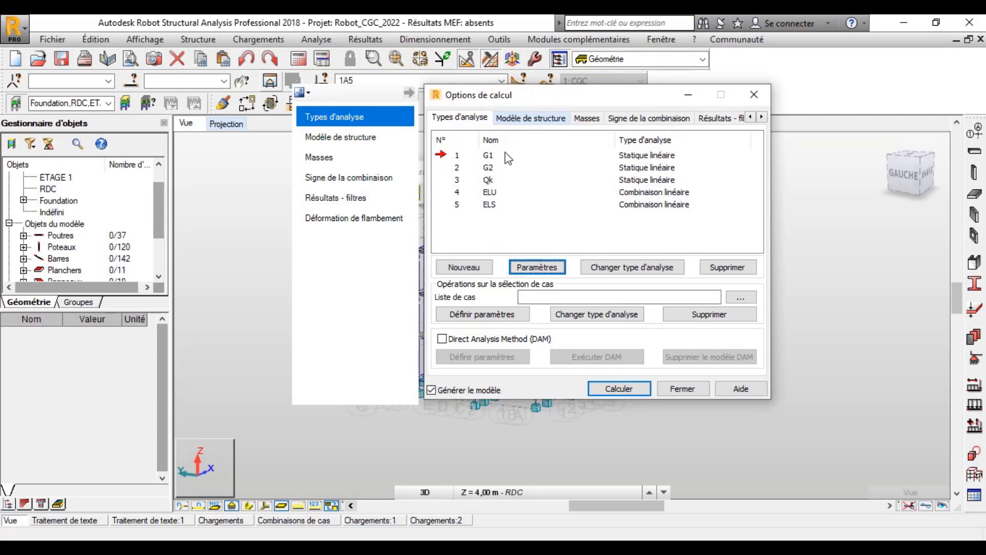
In the structure model options, enable node generation at the intersections of oblique bars.
{"action": "left_click", "coordinate": [456, 167]}
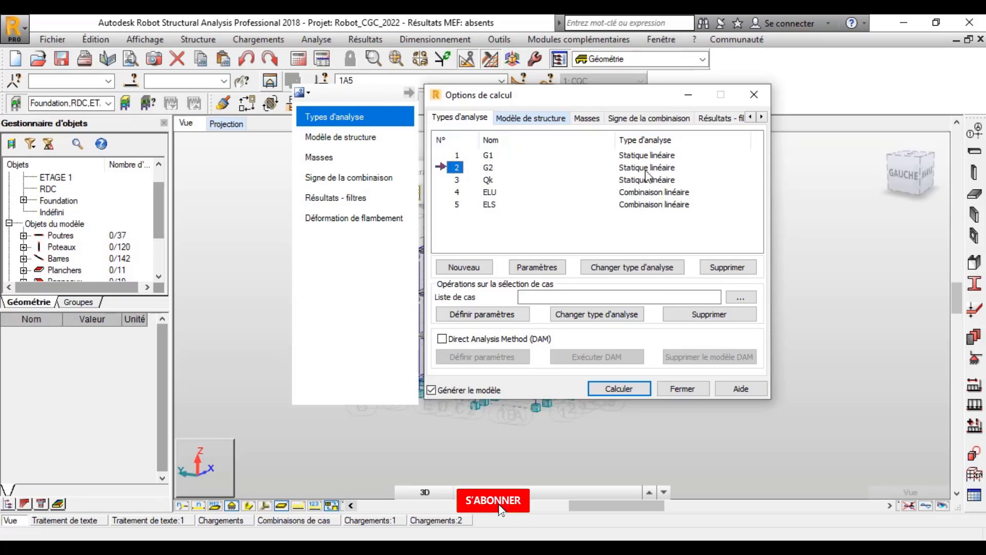
{"action": "left_click_drag", "start_coordinate": [606, 102], "coordinate": [674, 66]}
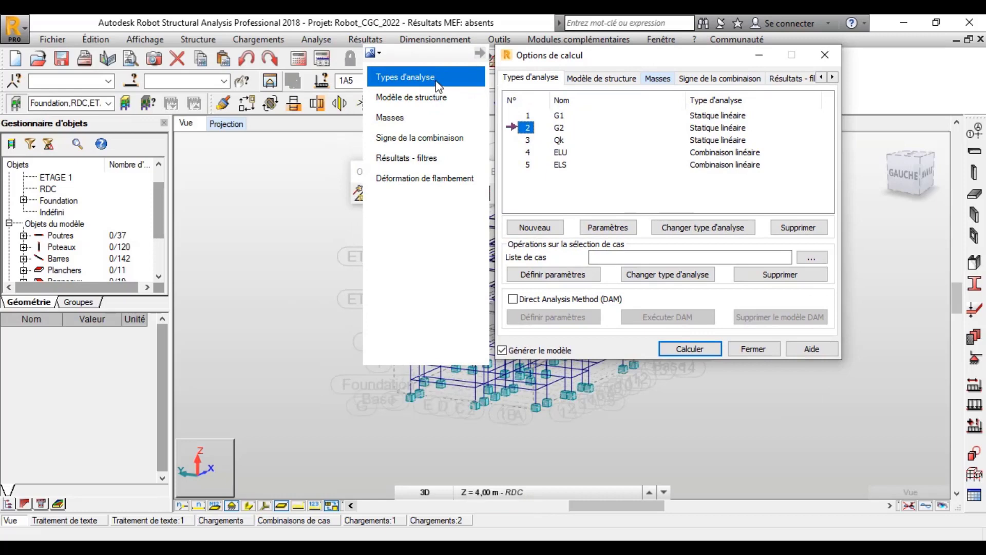
{"action": "left_click", "coordinate": [437, 97]}
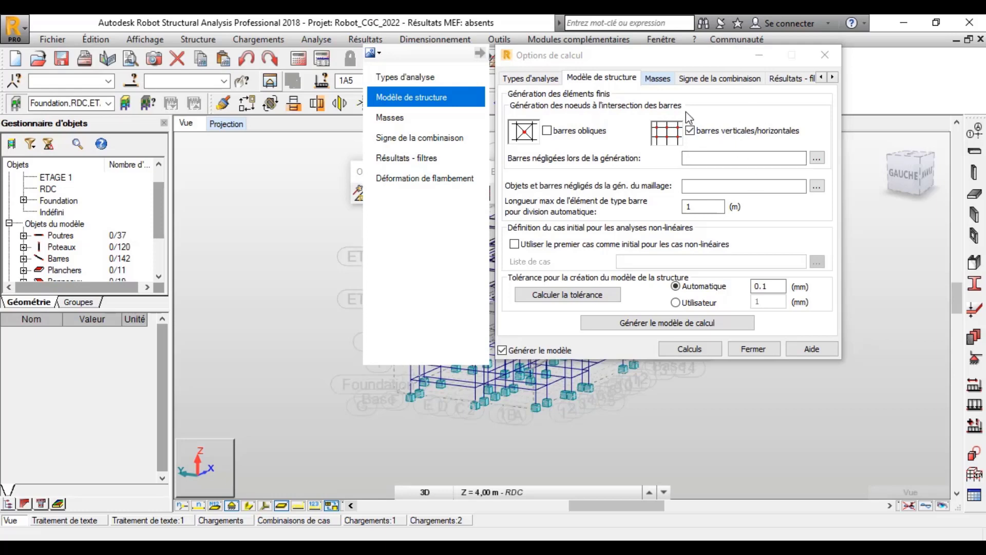
{"action": "left_click", "coordinate": [568, 131]}
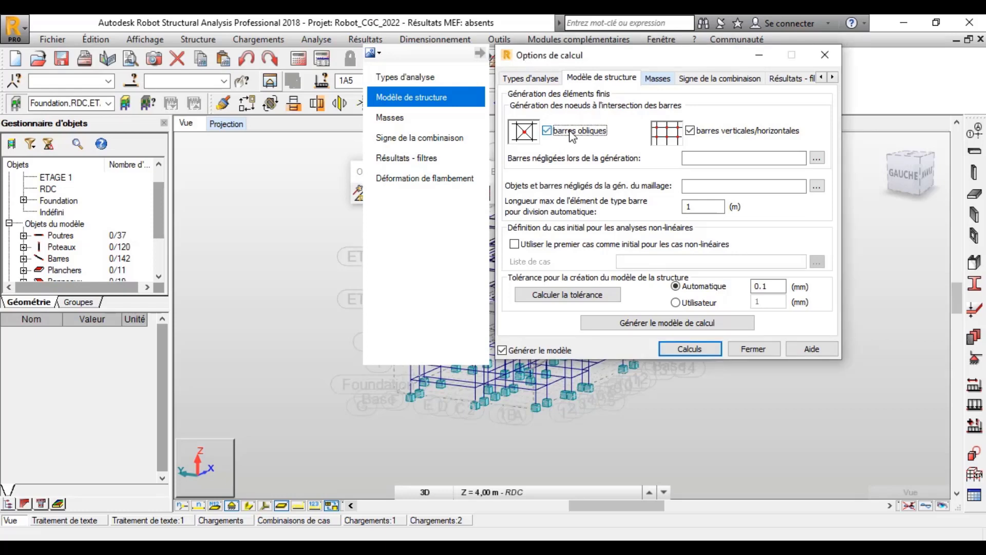
{"action": "left_click", "coordinate": [547, 131]}
{"action": "left_click", "coordinate": [545, 136]}
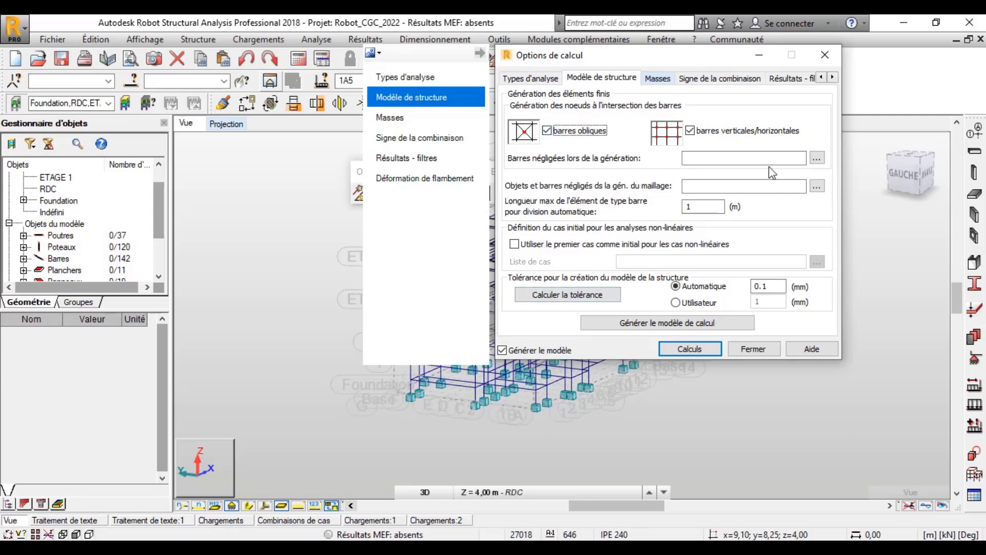
Examine the selection options for bars neglected during generation and for objects and bars neglected during meshing, without adding any.
{"action": "left_click", "coordinate": [817, 157]}
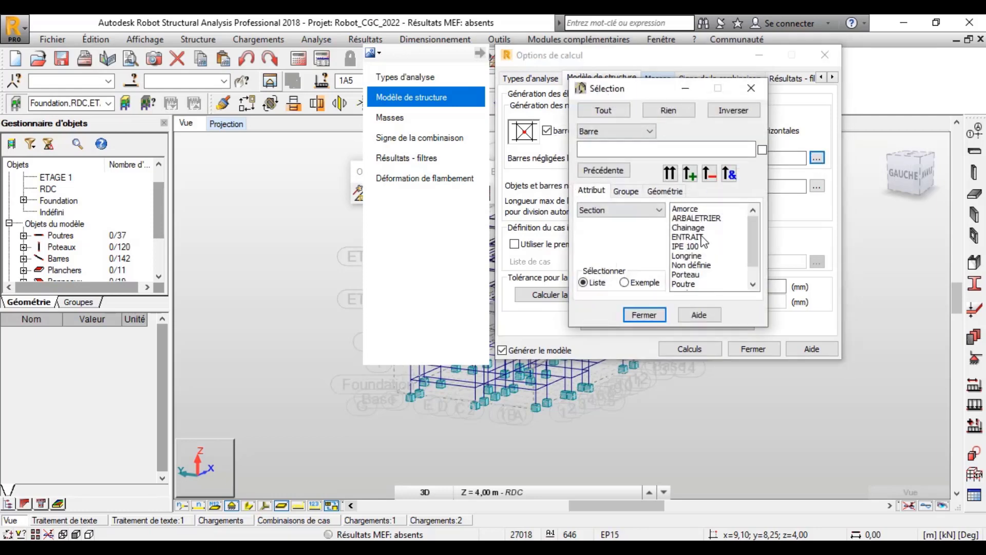
{"action": "left_click", "coordinate": [701, 237]}
{"action": "left_click", "coordinate": [694, 247]}
{"action": "left_click", "coordinate": [695, 256]}
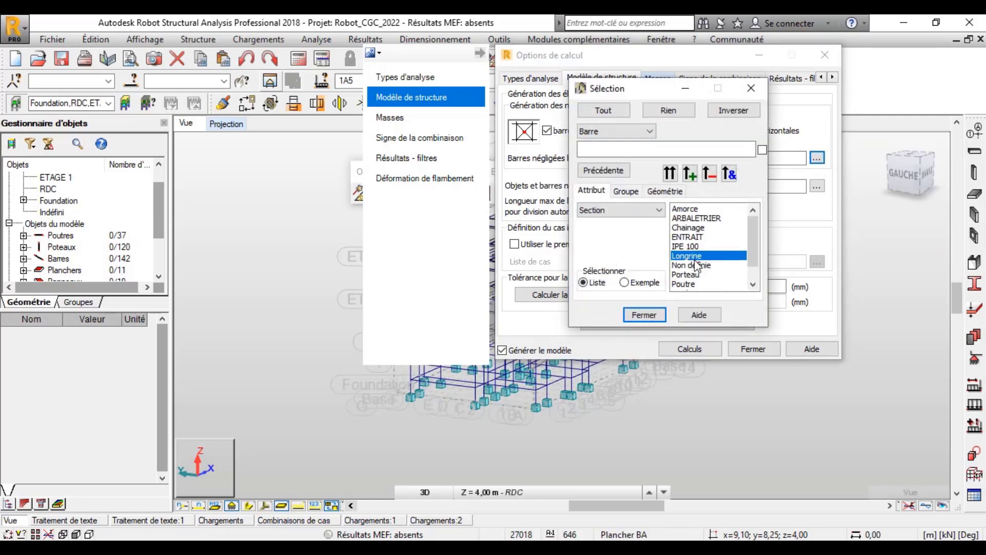
{"action": "left_click", "coordinate": [751, 88]}
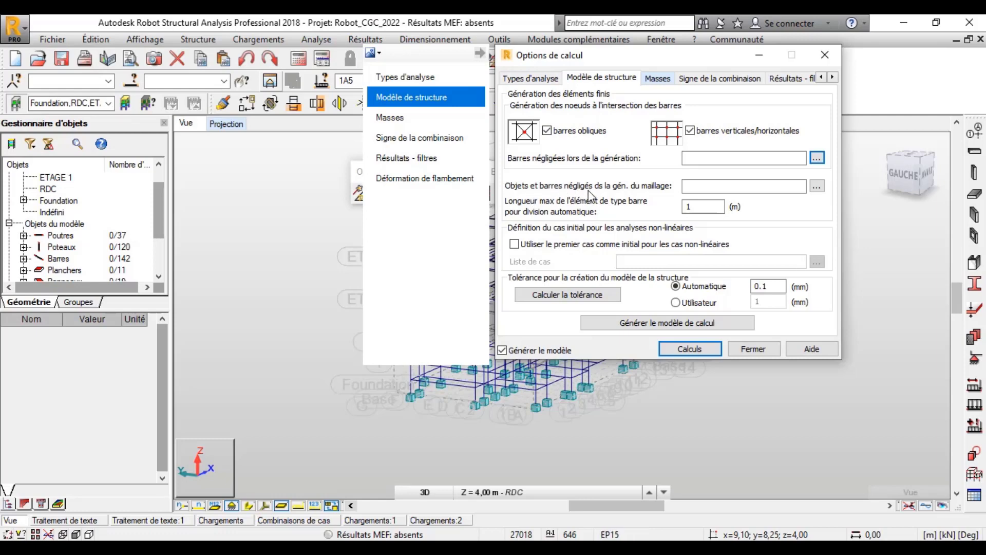
{"action": "left_click", "coordinate": [816, 186]}
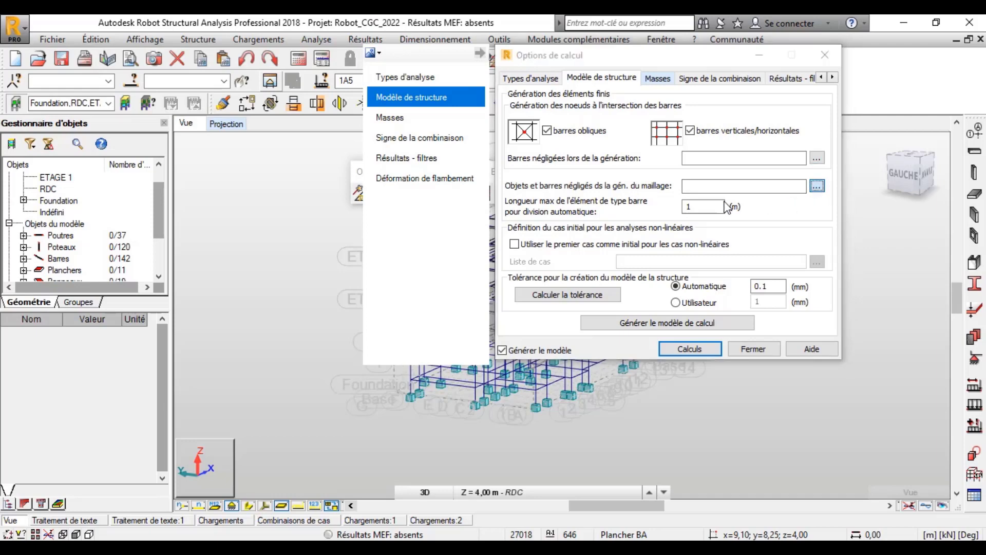
{"action": "left_click", "coordinate": [751, 88]}
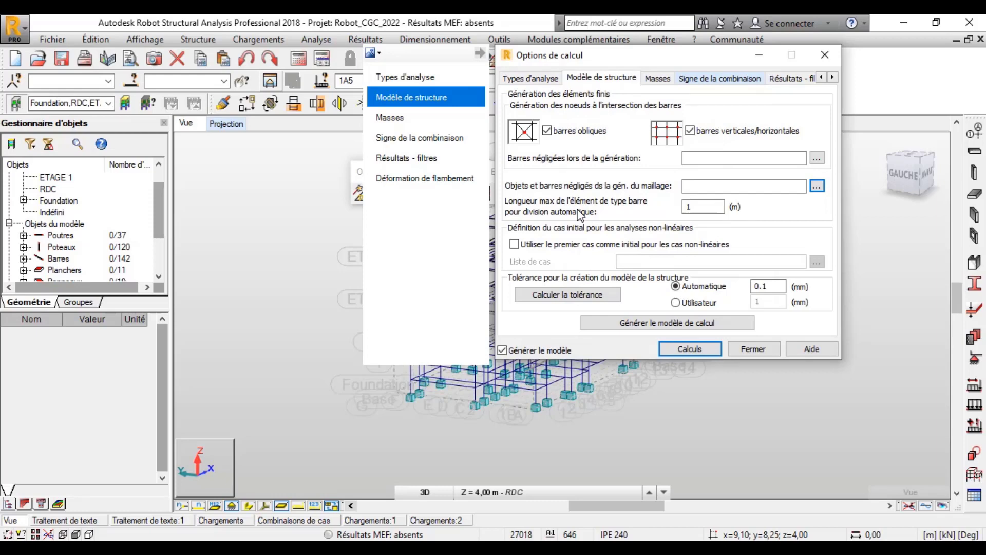
Switch the tolerance for creating the structure model from automatic to user-defined.
{"action": "left_click", "coordinate": [707, 206]}
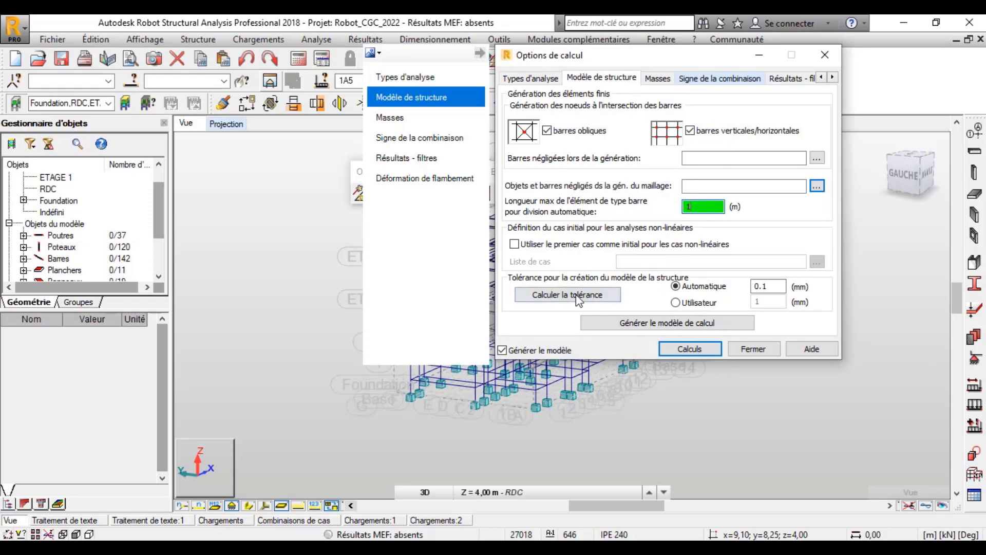
{"action": "left_click", "coordinate": [680, 289]}
{"action": "left_click", "coordinate": [683, 303]}
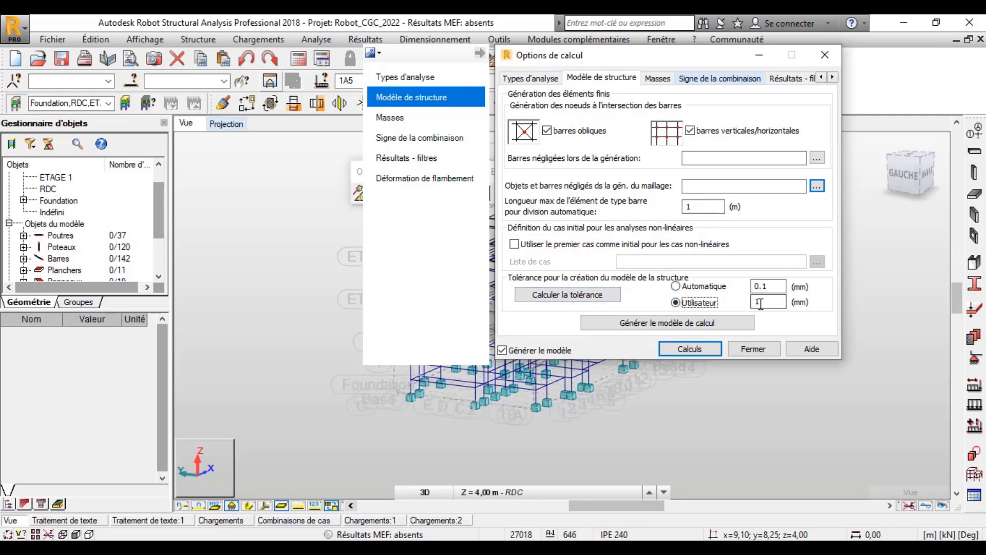
Return the structure model tolerance to automatic, and examine the case, coefficient and mass-type options for converting loads to masses without adding any.
{"action": "left_click", "coordinate": [676, 286]}
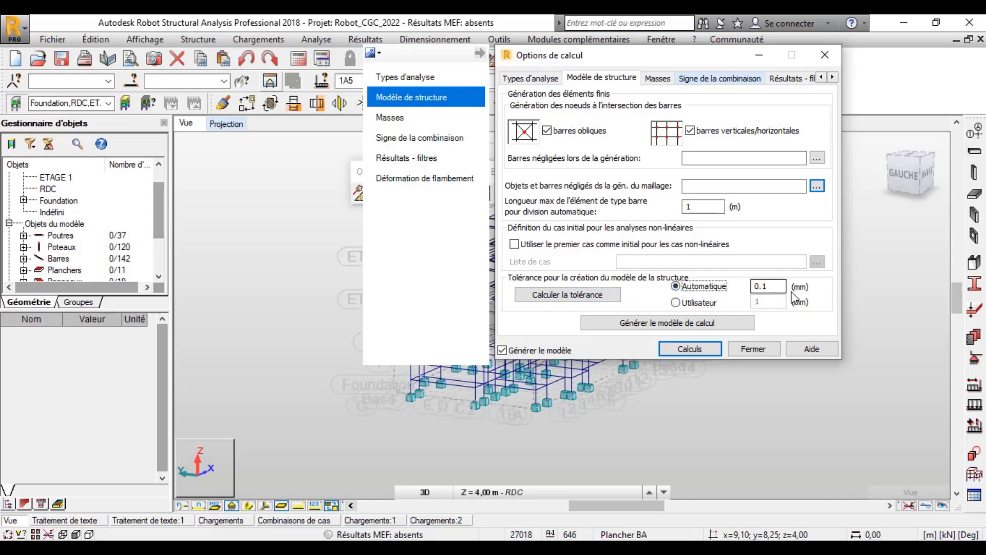
{"action": "left_click", "coordinate": [403, 116]}
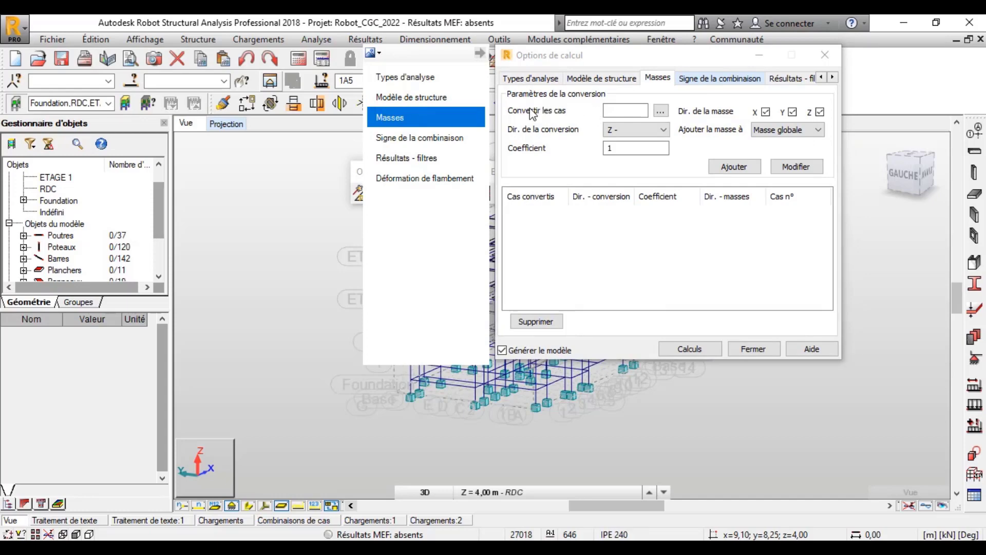
{"action": "left_click", "coordinate": [661, 110]}
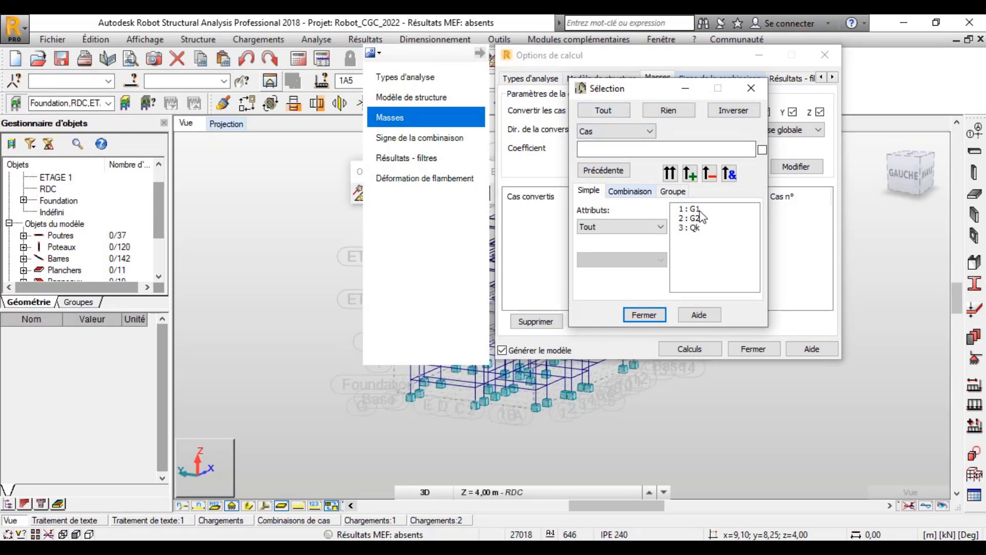
{"action": "left_click", "coordinate": [751, 88]}
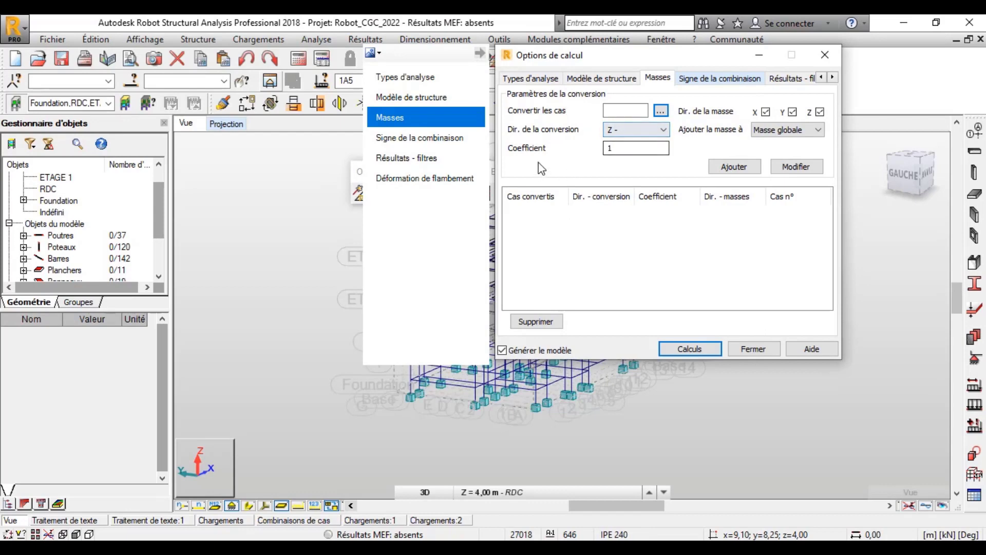
{"action": "double_click", "coordinate": [636, 147]}
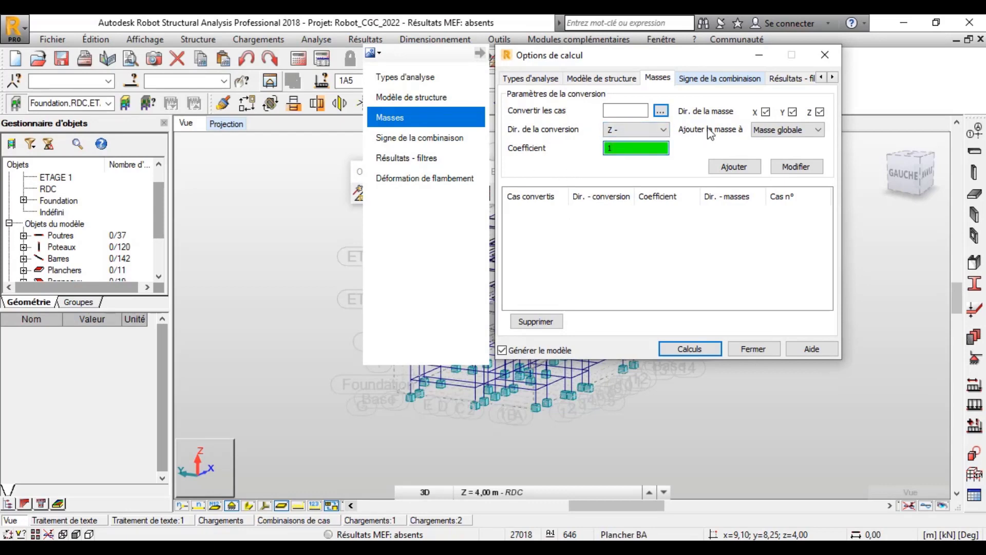
{"action": "left_click", "coordinate": [818, 130]}
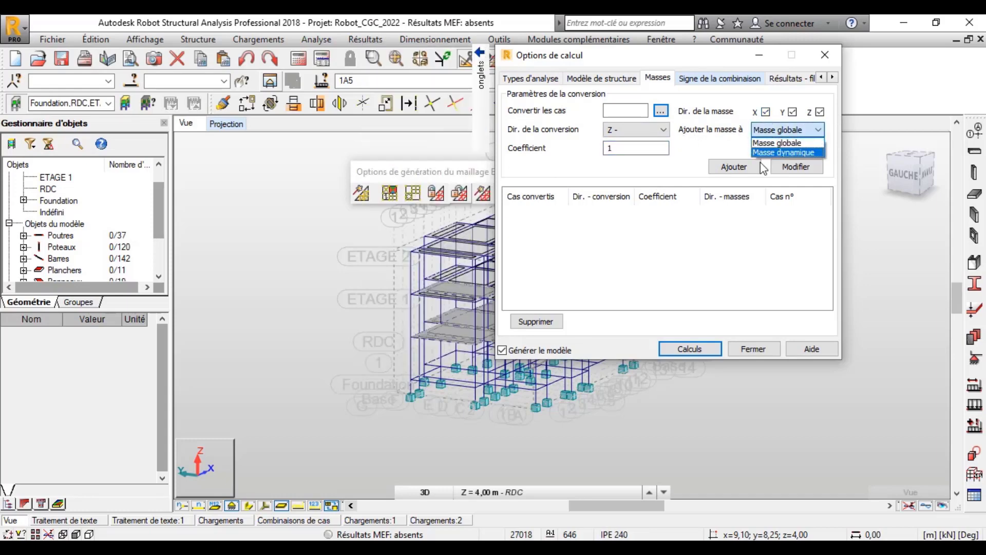
{"action": "left_click", "coordinate": [580, 84]}
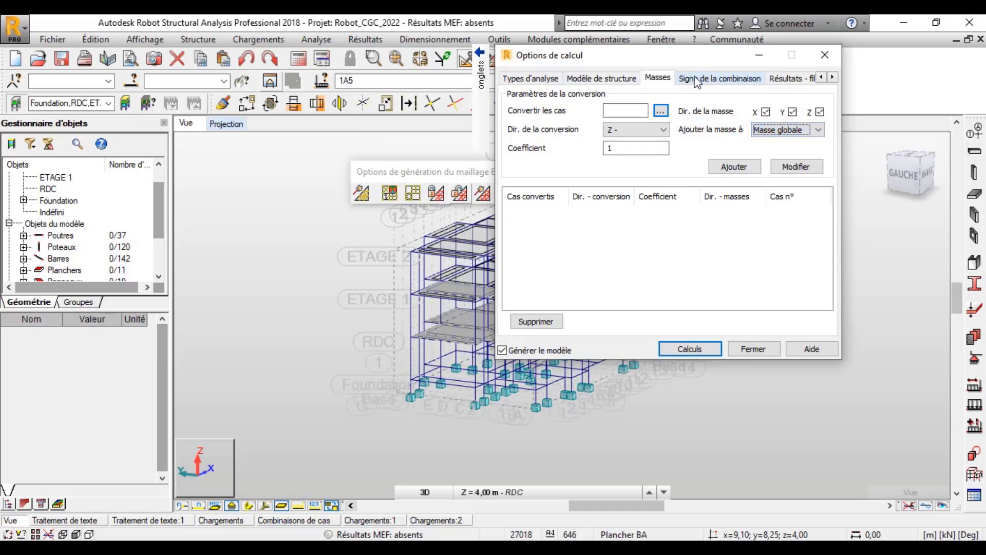
Examine the combination sign settings, including the dominant mode definition and the default seismic combination types, keeping CQC.
{"action": "mouse_move", "coordinate": [481, 72]}
{"action": "left_click", "coordinate": [414, 142]}
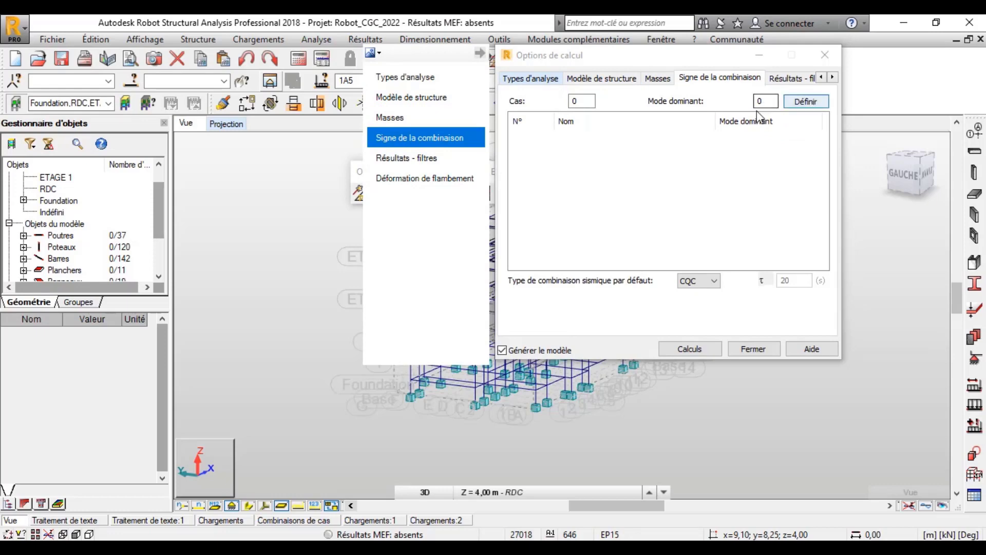
{"action": "left_click", "coordinate": [802, 103]}
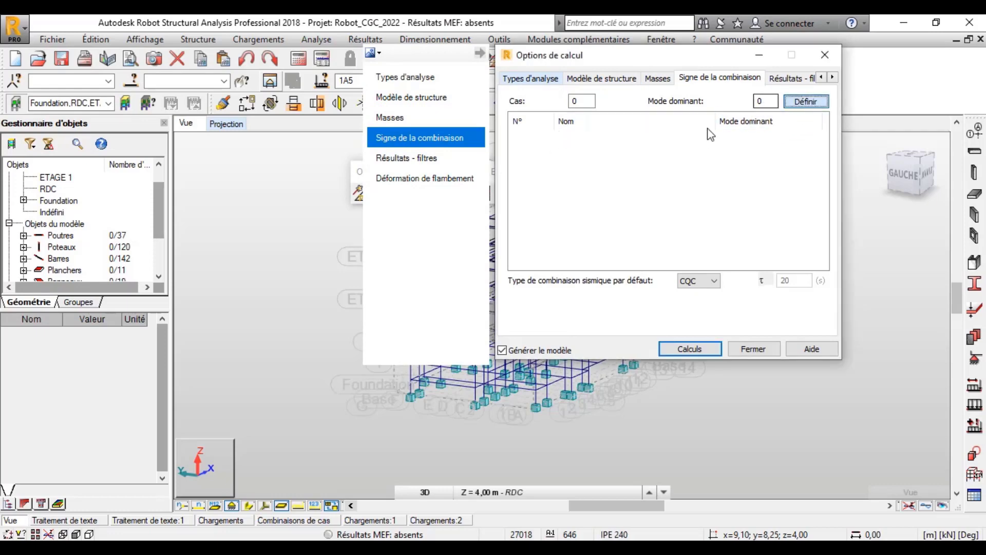
{"action": "left_click", "coordinate": [699, 280]}
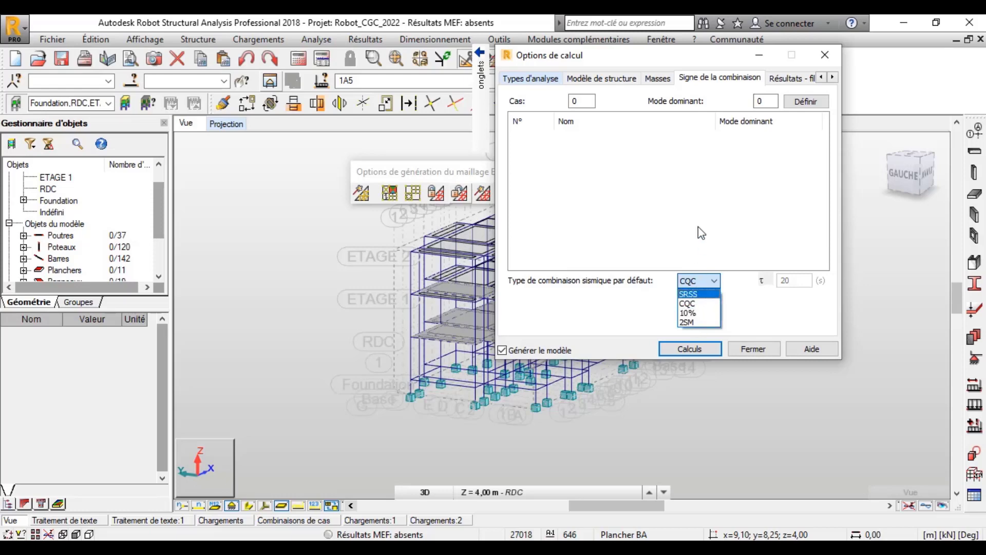
{"action": "left_click", "coordinate": [631, 194]}
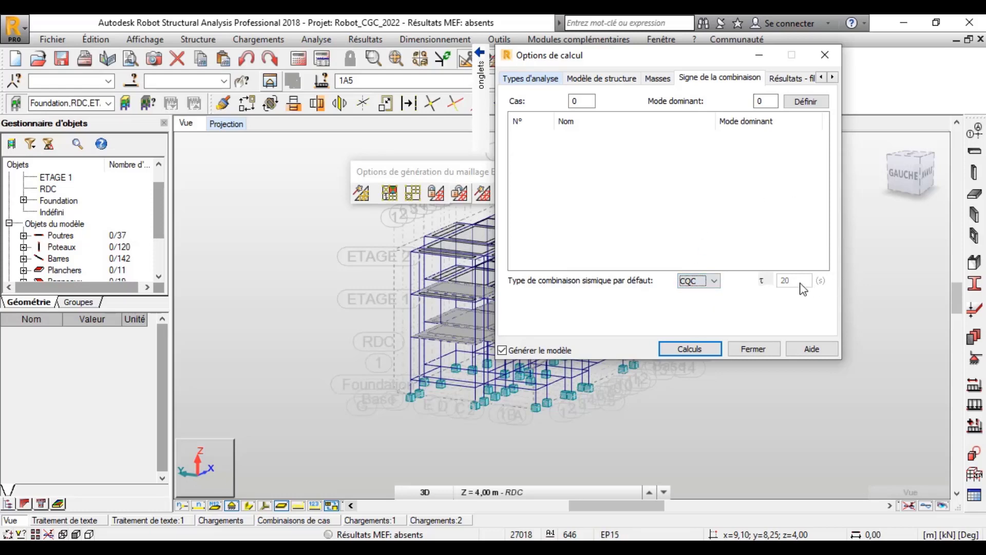
Examine the global result table filters, checking the selection options for the case and node lists without adding any.
{"action": "mouse_move", "coordinate": [481, 72]}
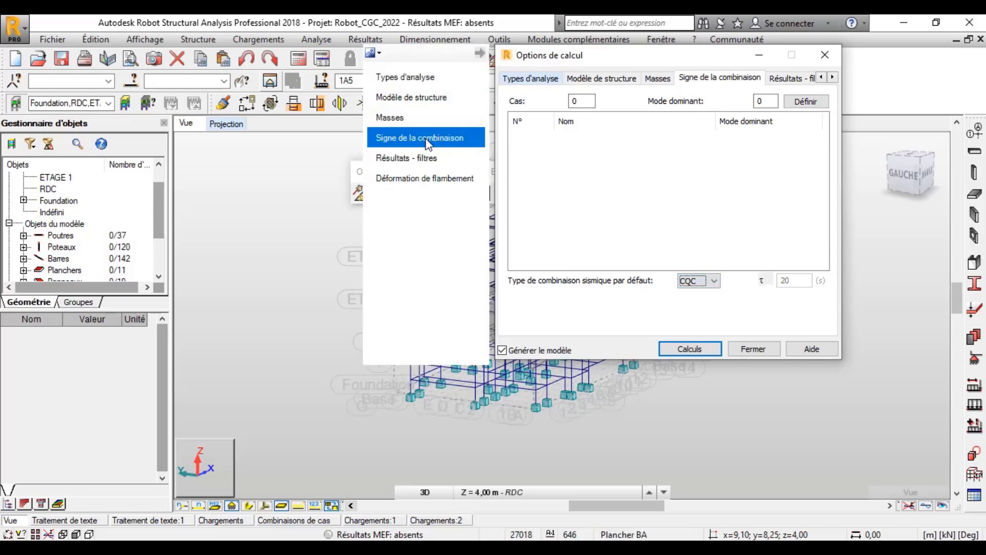
{"action": "left_click", "coordinate": [429, 159]}
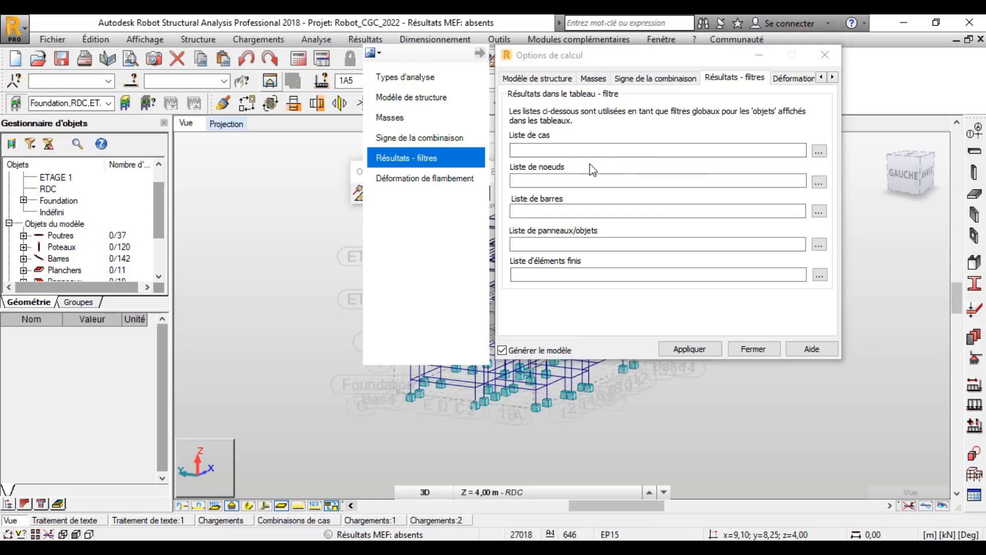
{"action": "left_click", "coordinate": [818, 152]}
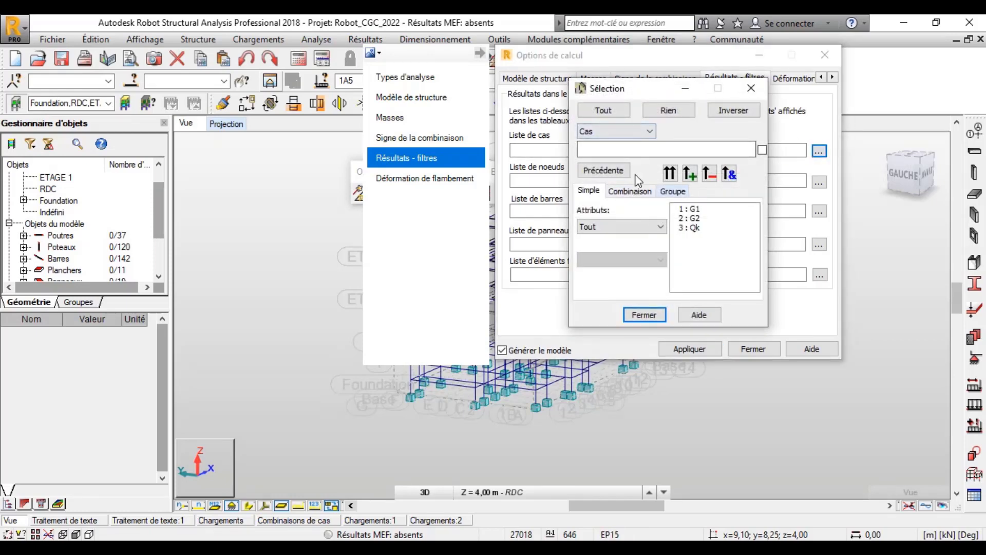
{"action": "left_click", "coordinate": [751, 88]}
{"action": "left_click", "coordinate": [819, 151]}
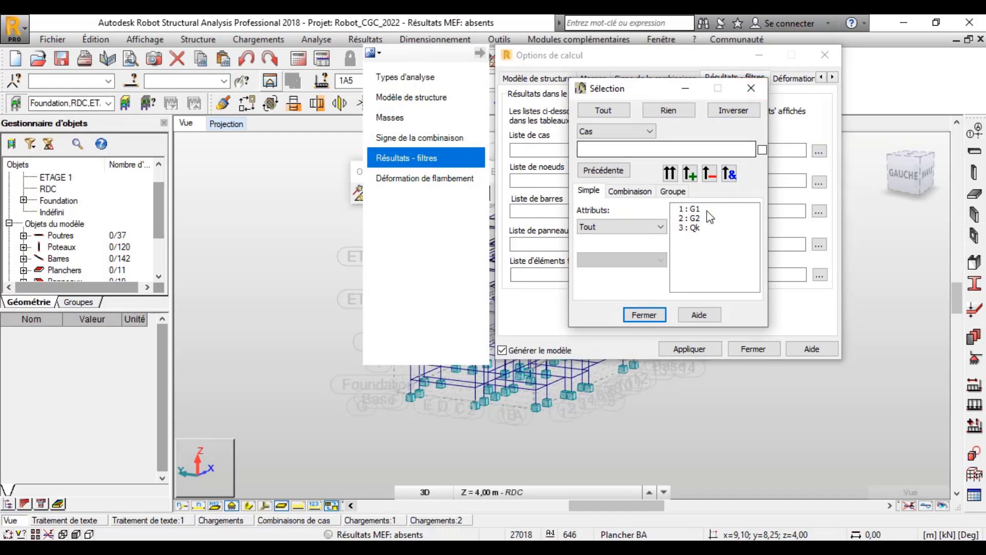
{"action": "left_click", "coordinate": [751, 88]}
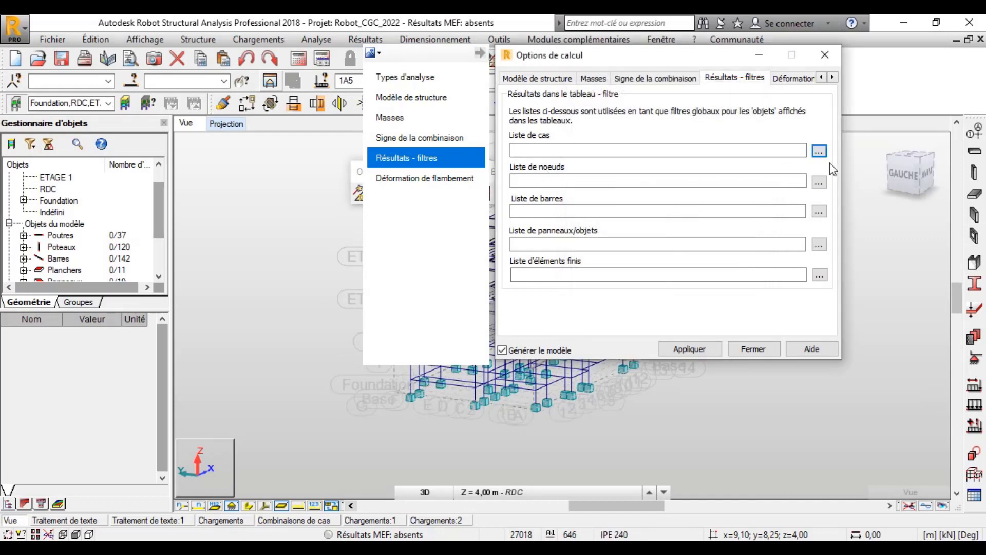
{"action": "left_click", "coordinate": [820, 182]}
{"action": "left_click", "coordinate": [763, 88]}
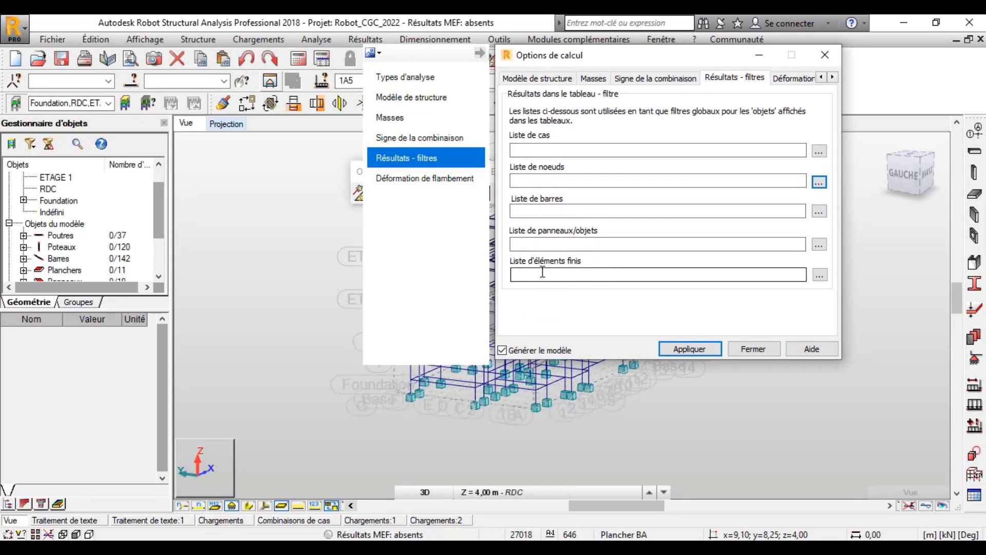
Try taking the buckling mode as initial deformation with an extra mode 1 entry at coefficient 1, and restore the original buckling deformation settings.
{"action": "left_click", "coordinate": [405, 172]}
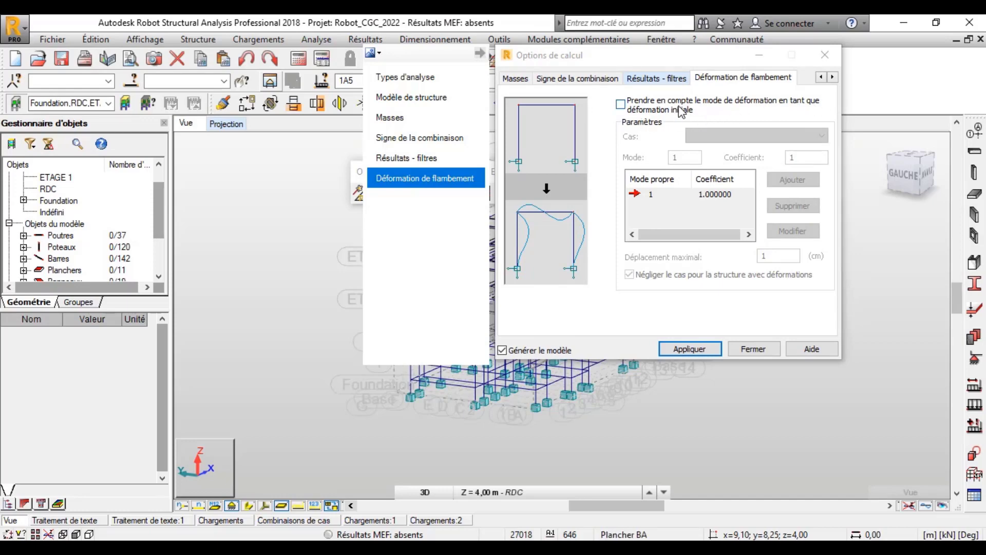
{"action": "left_click", "coordinate": [620, 105]}
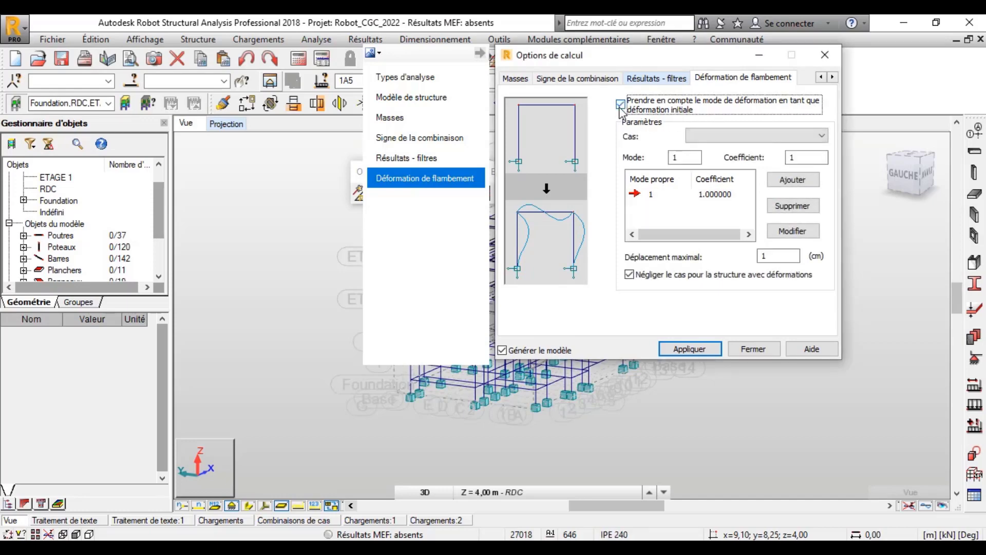
{"action": "left_click", "coordinate": [738, 135]}
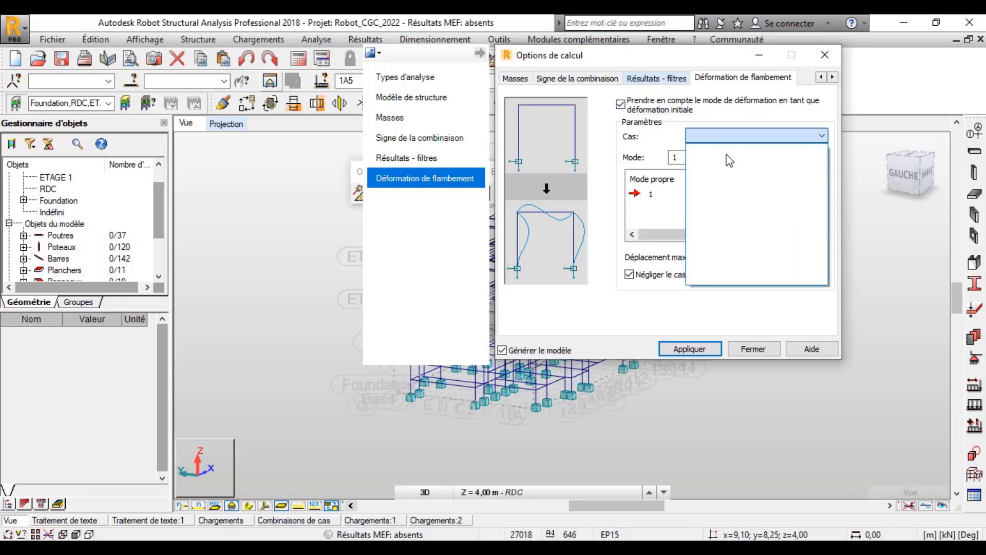
{"action": "left_click", "coordinate": [666, 132]}
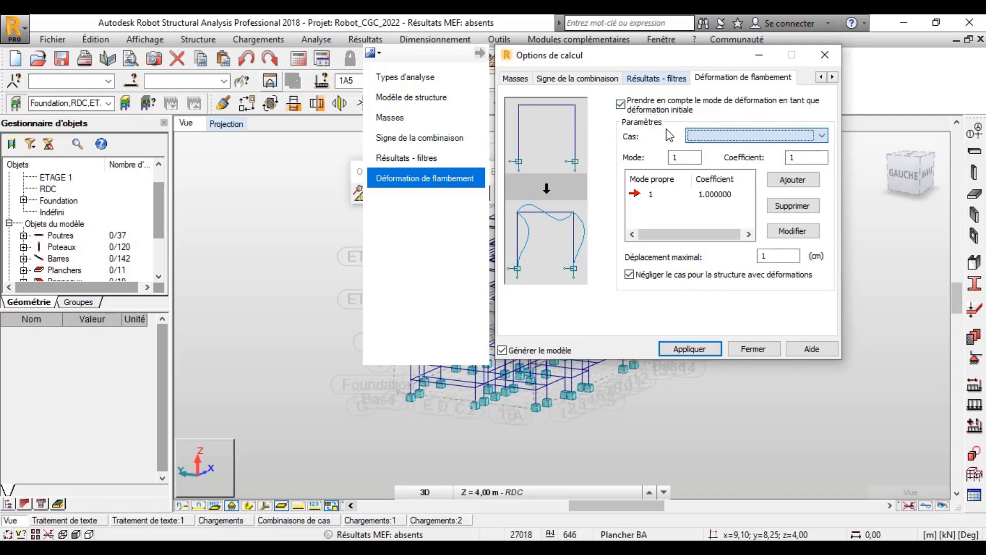
{"action": "left_click", "coordinate": [681, 158]}
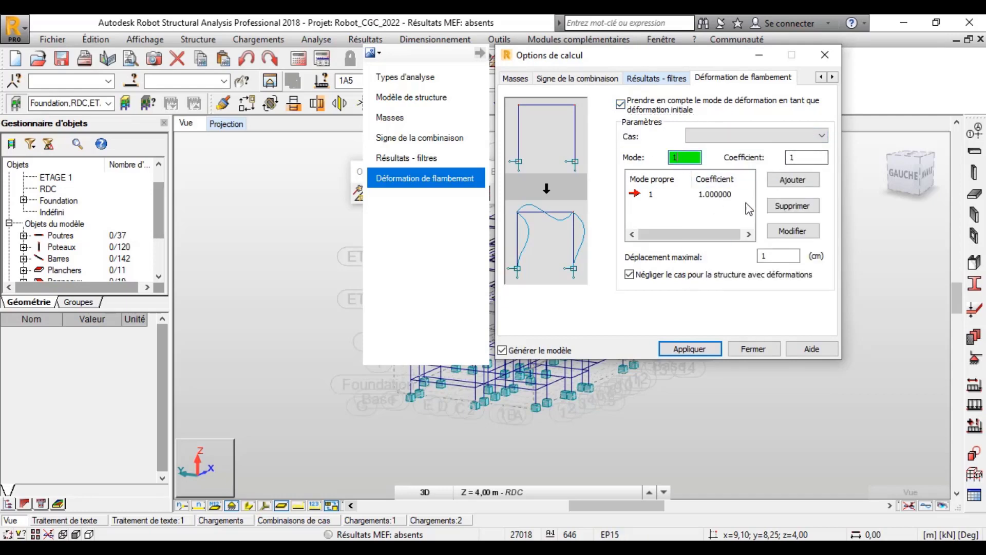
{"action": "left_click", "coordinate": [793, 179]}
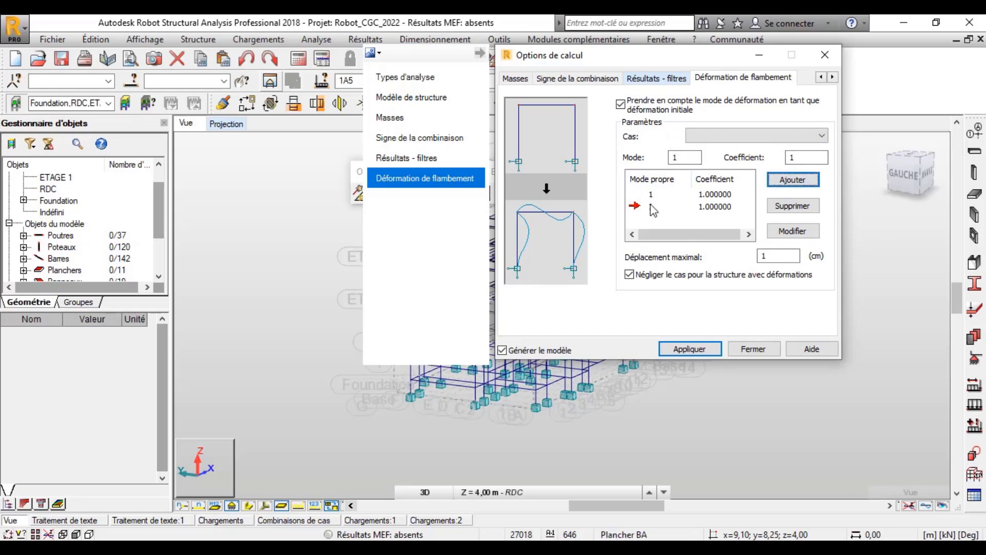
{"action": "left_click", "coordinate": [801, 210]}
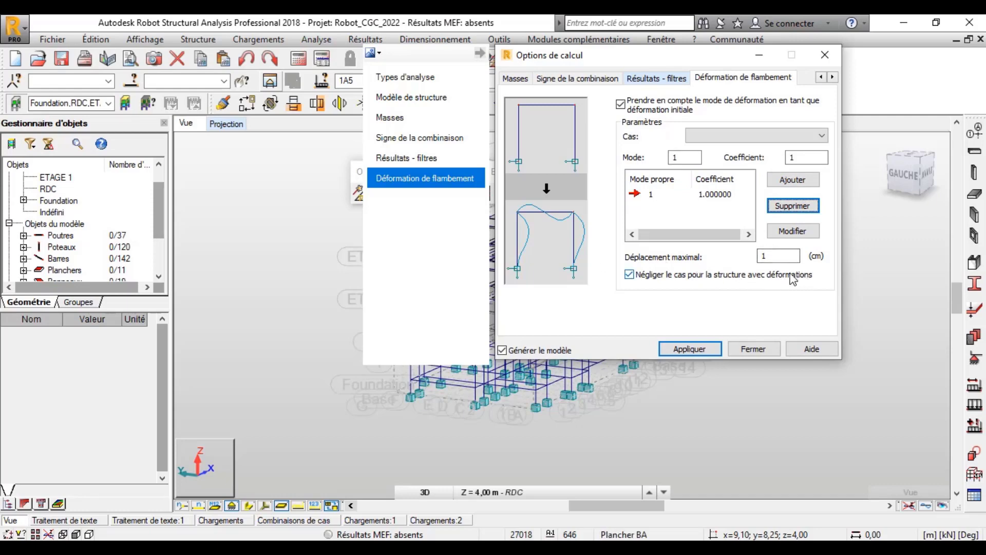
{"action": "left_click", "coordinate": [622, 105]}
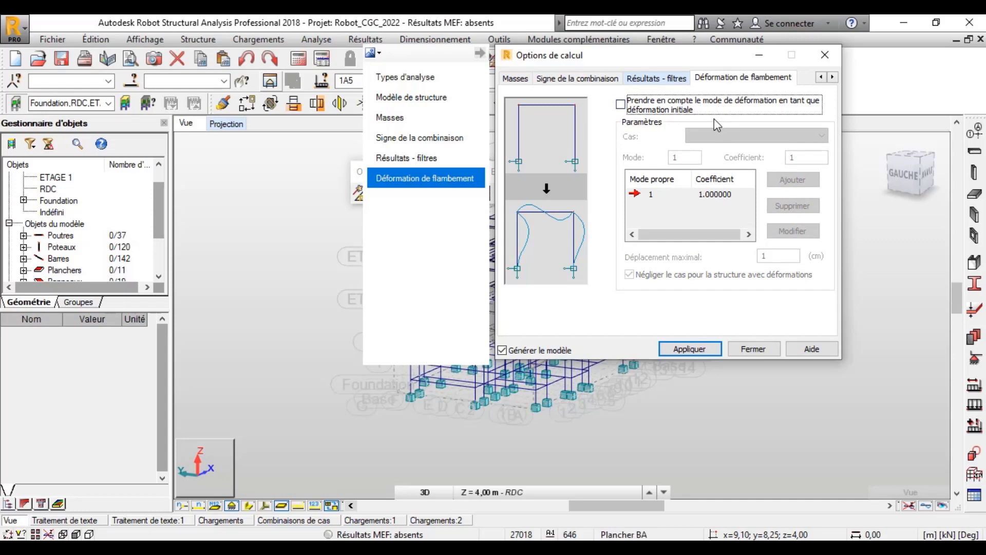
{"action": "left_click", "coordinate": [620, 104]}
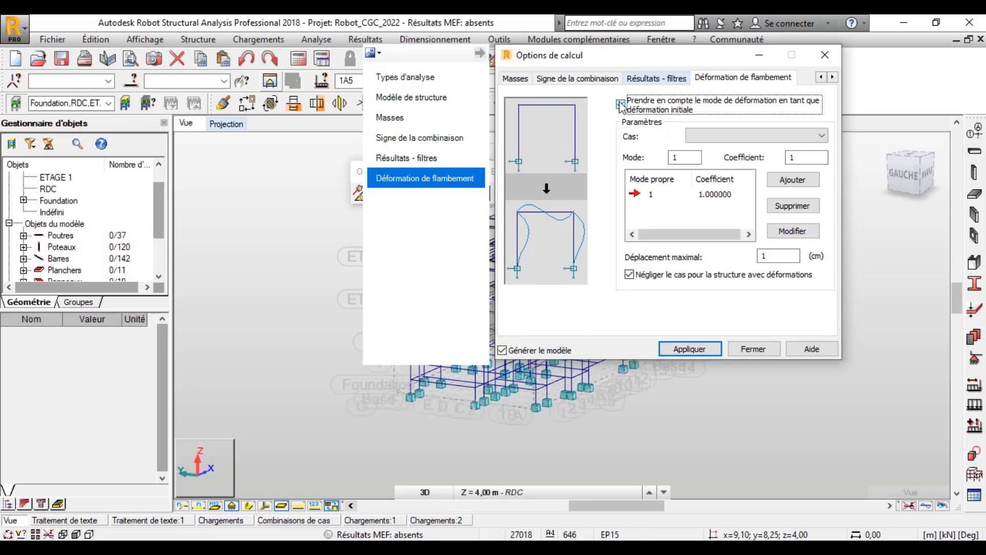
{"action": "left_click", "coordinate": [620, 105]}
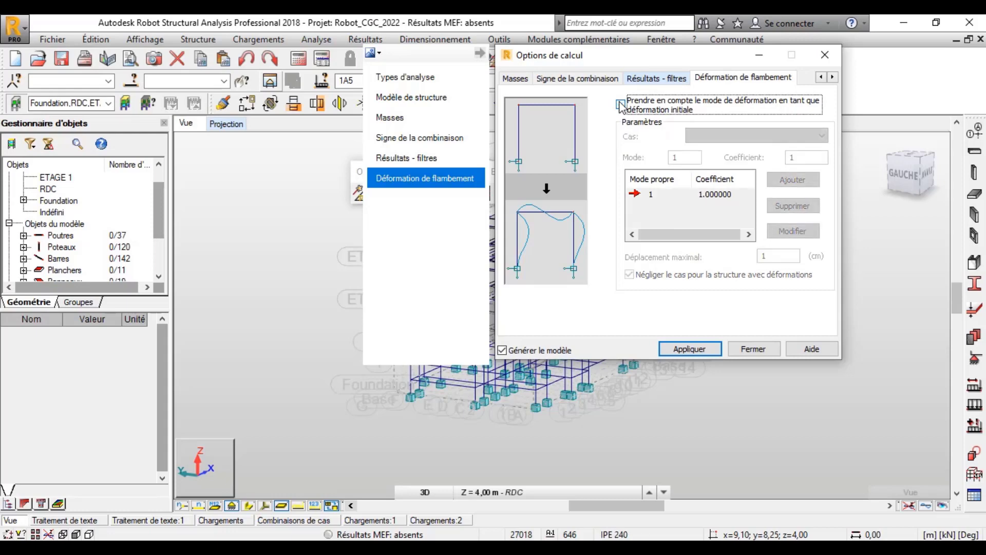
Go back through the calculation options to the analysis types and run the calculations, choosing to continue despite the separate nodes.
{"action": "left_click", "coordinate": [412, 154]}
{"action": "left_click", "coordinate": [416, 132]}
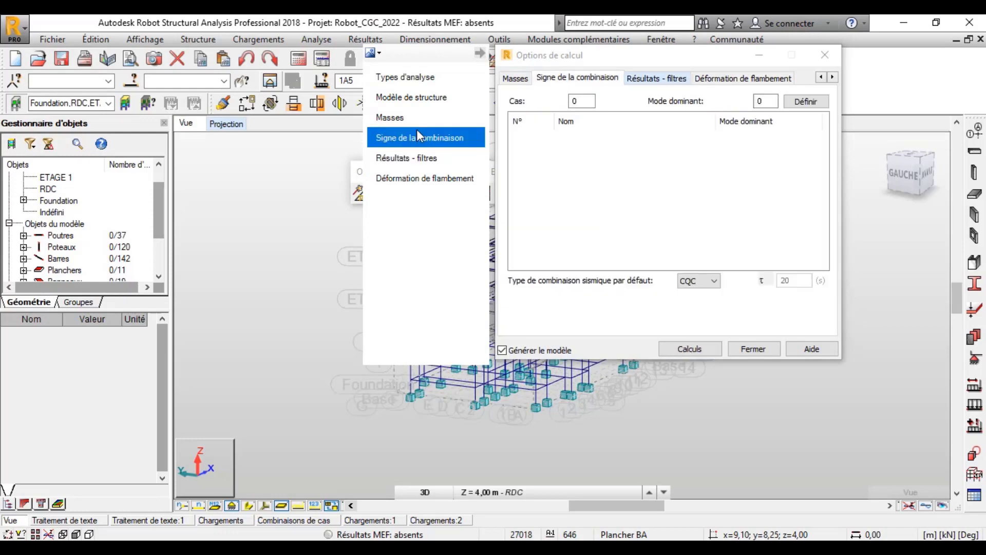
{"action": "left_click", "coordinate": [420, 119]}
{"action": "left_click", "coordinate": [426, 98]}
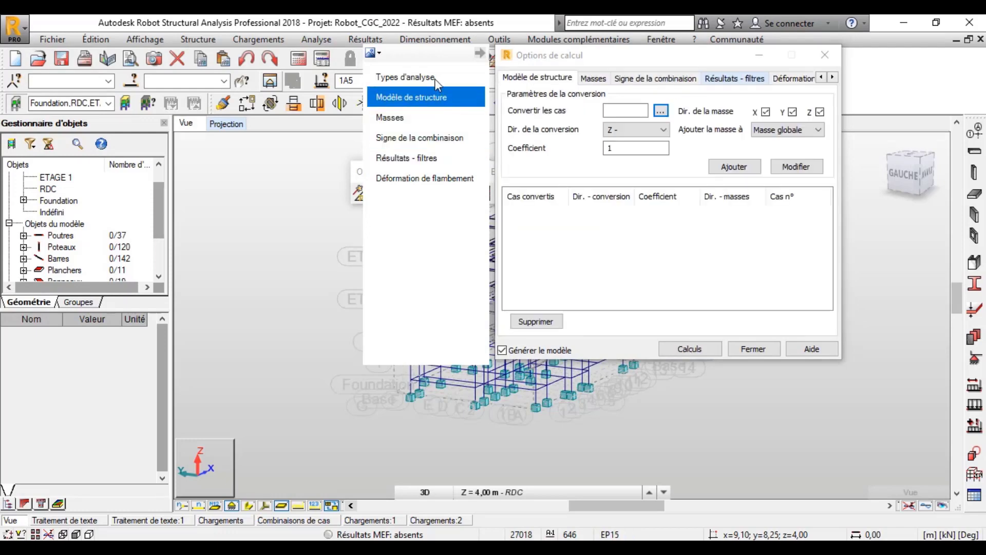
{"action": "left_click", "coordinate": [455, 80]}
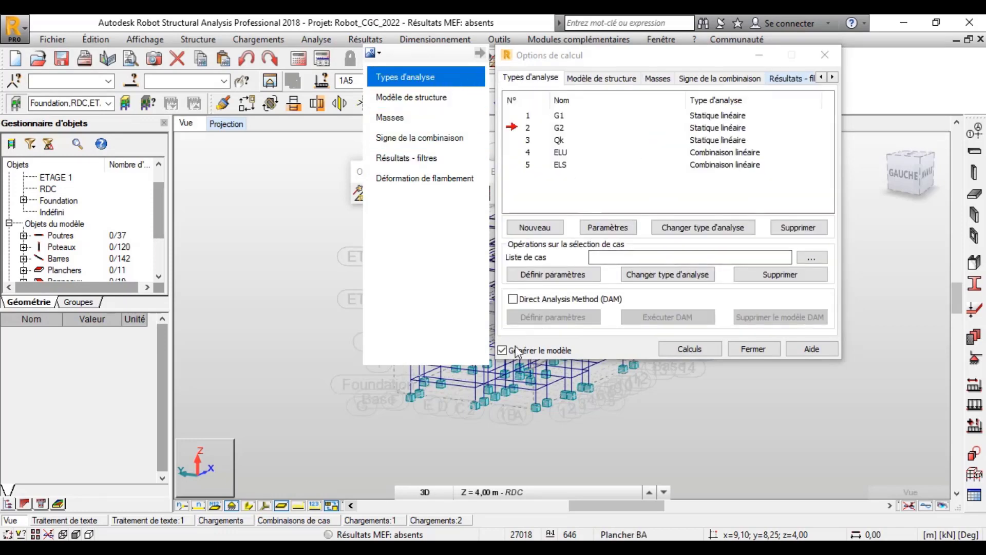
{"action": "left_click", "coordinate": [705, 350]}
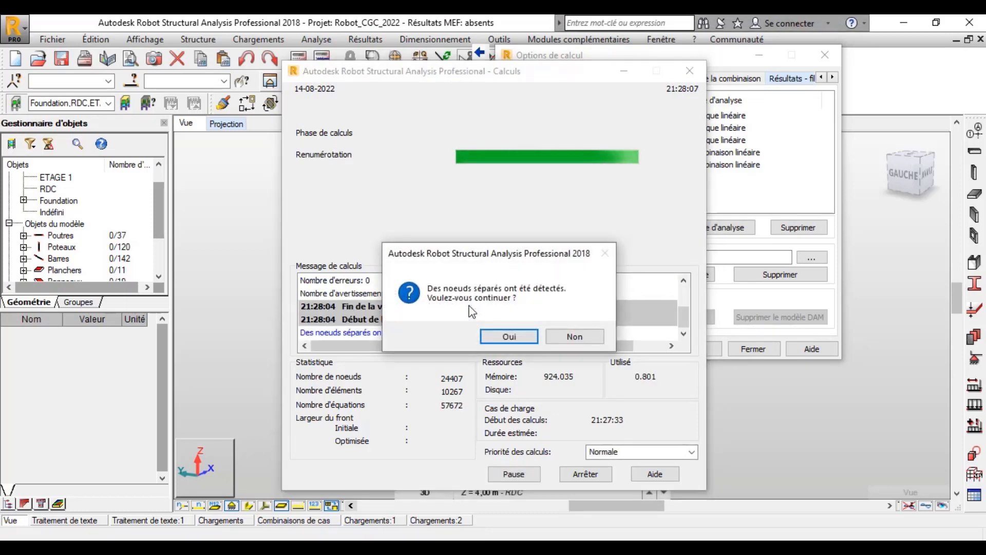
{"action": "left_click", "coordinate": [489, 340]}
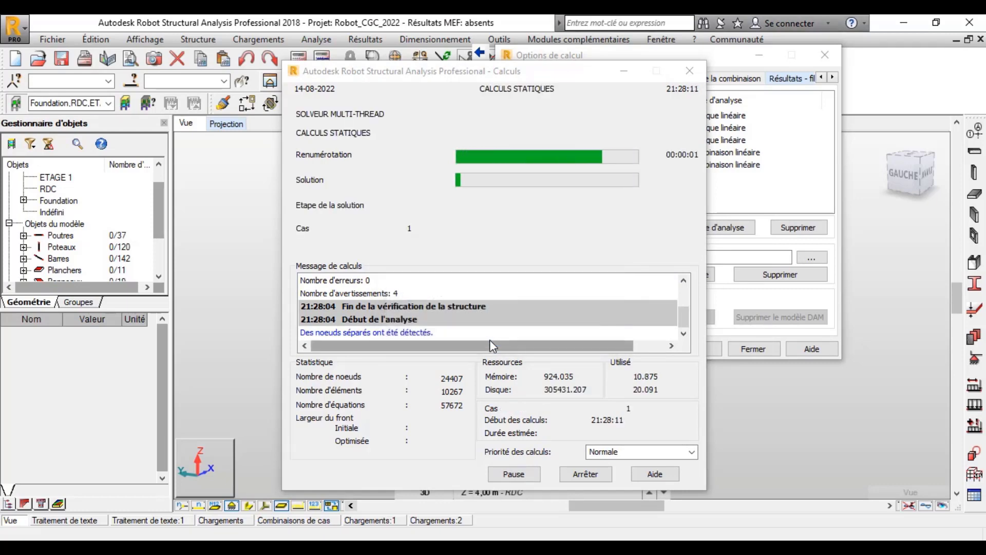